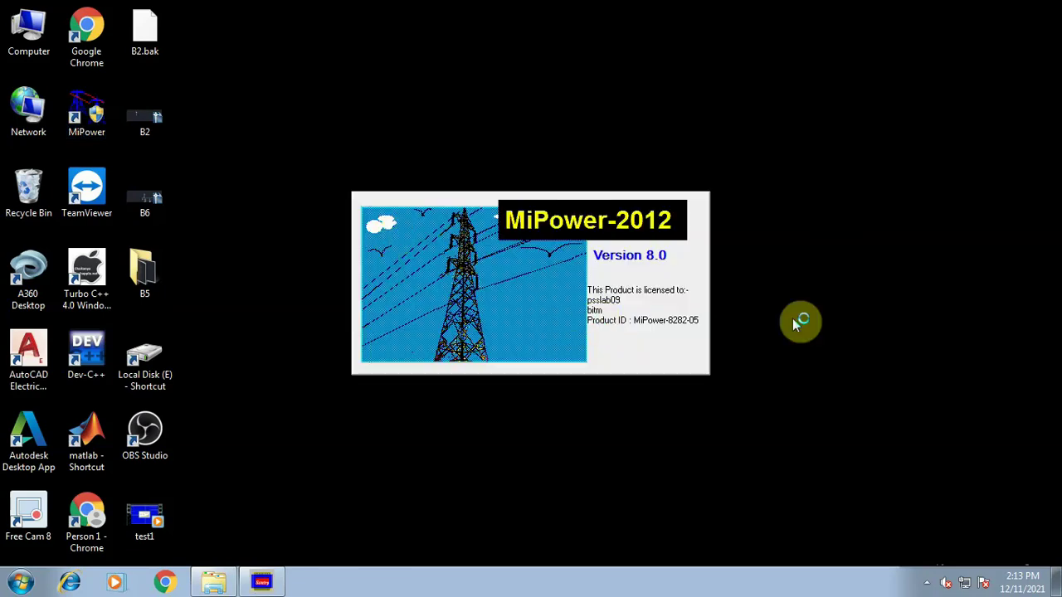
Log in to MiPower as ADMINISTRATOR with Super User access and open the Power System Network Editor
click(545, 300)
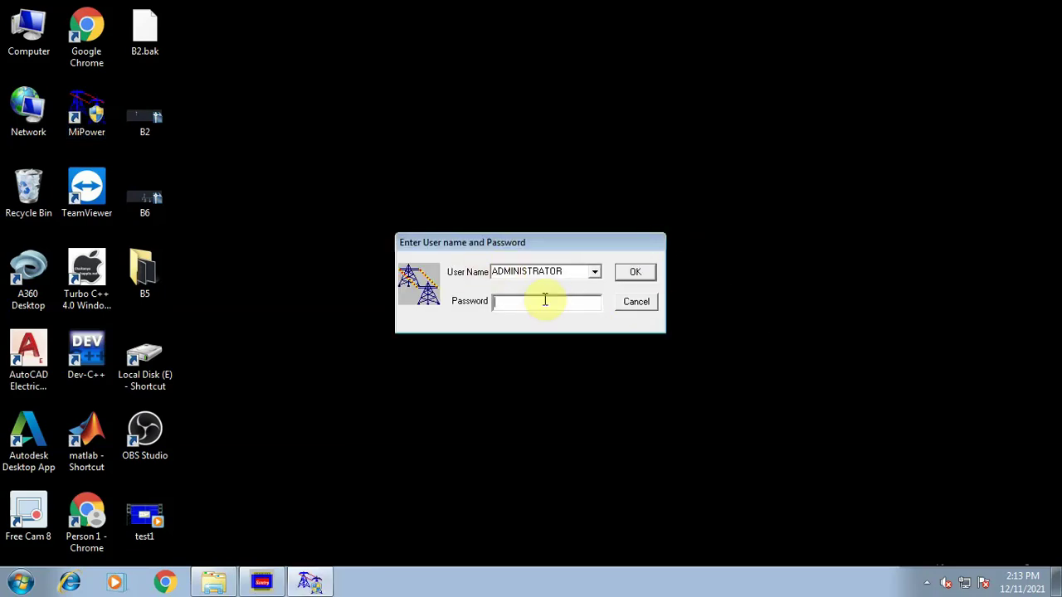
click(634, 274)
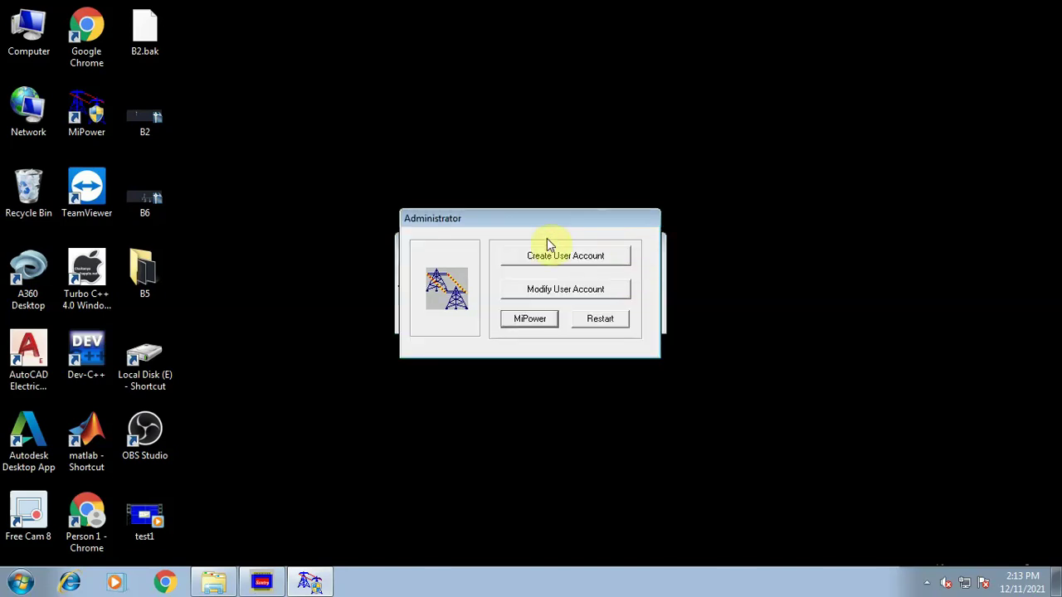
click(523, 322)
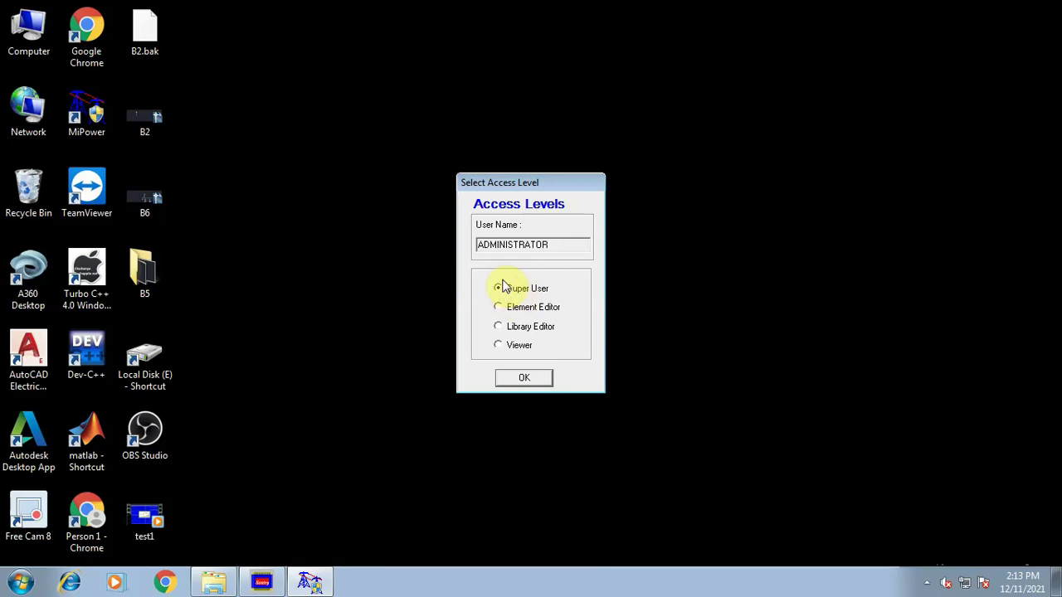
click(531, 382)
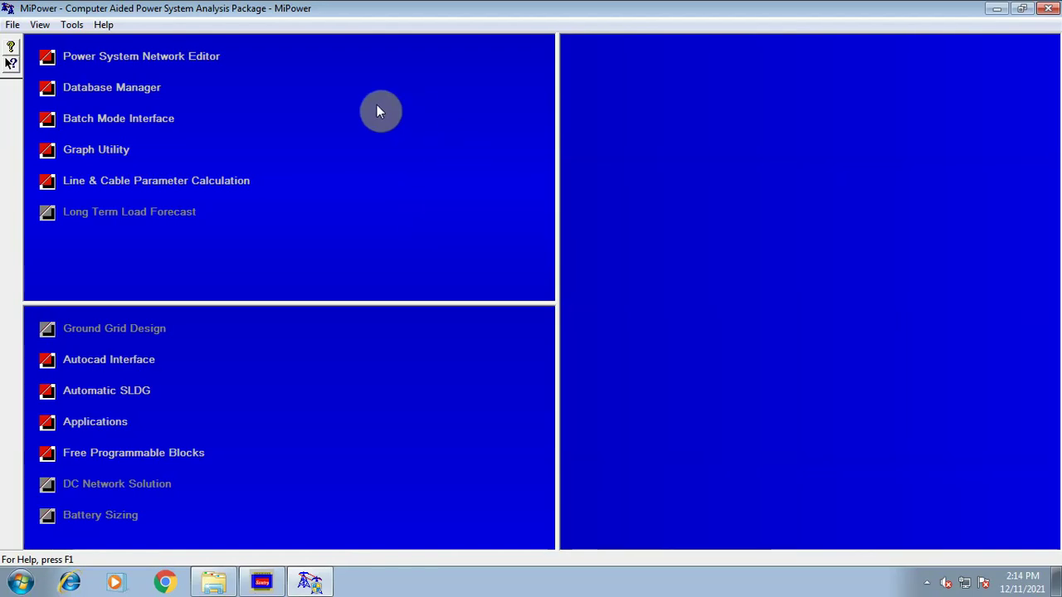
click(56, 62)
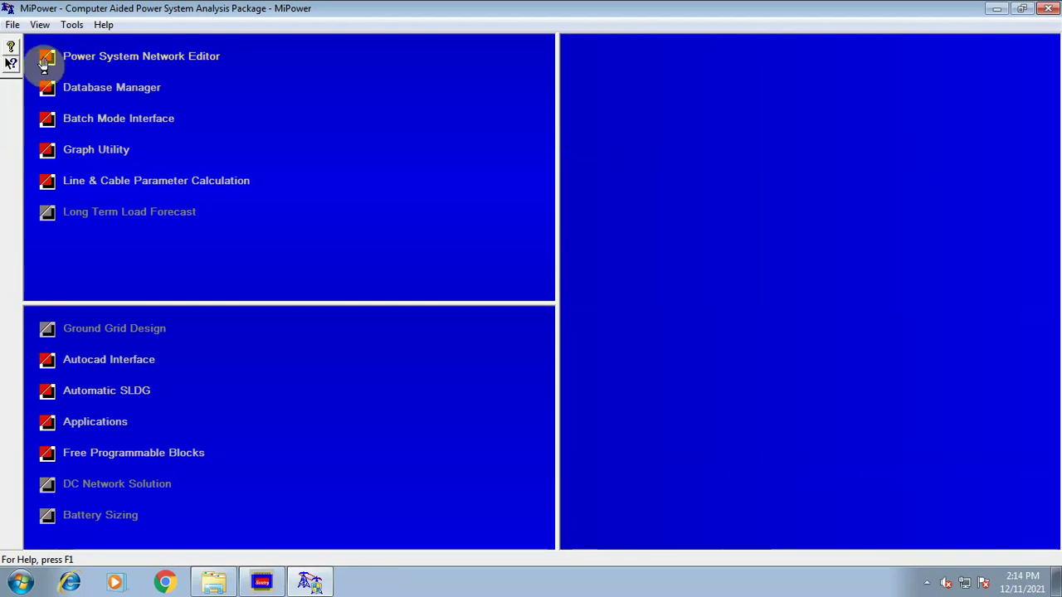
double_click(46, 61)
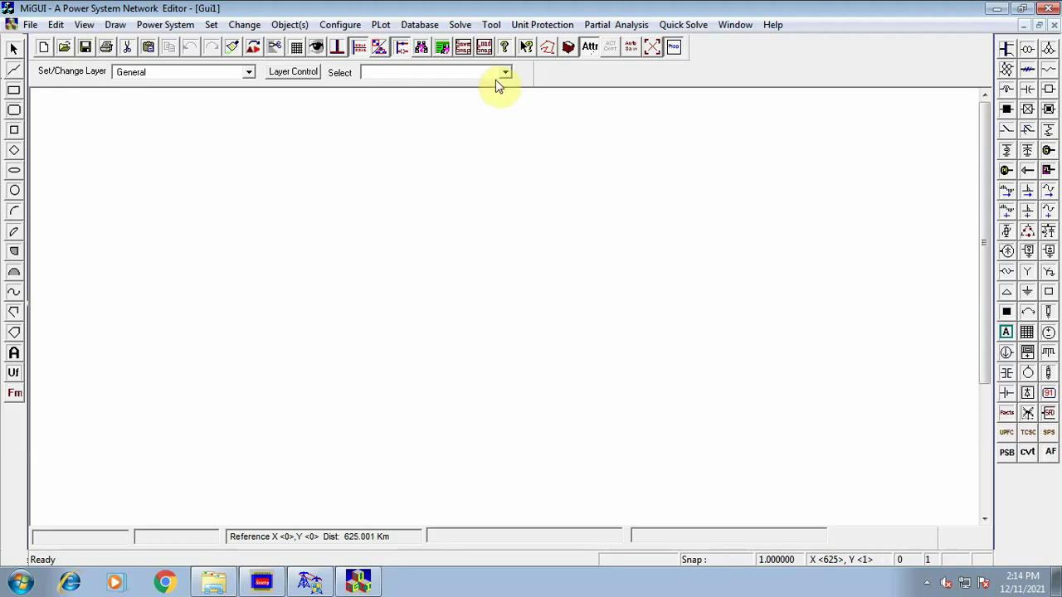
Start configuring the network database and create a folder named pss on Local Disk (E:) for it
click(423, 26)
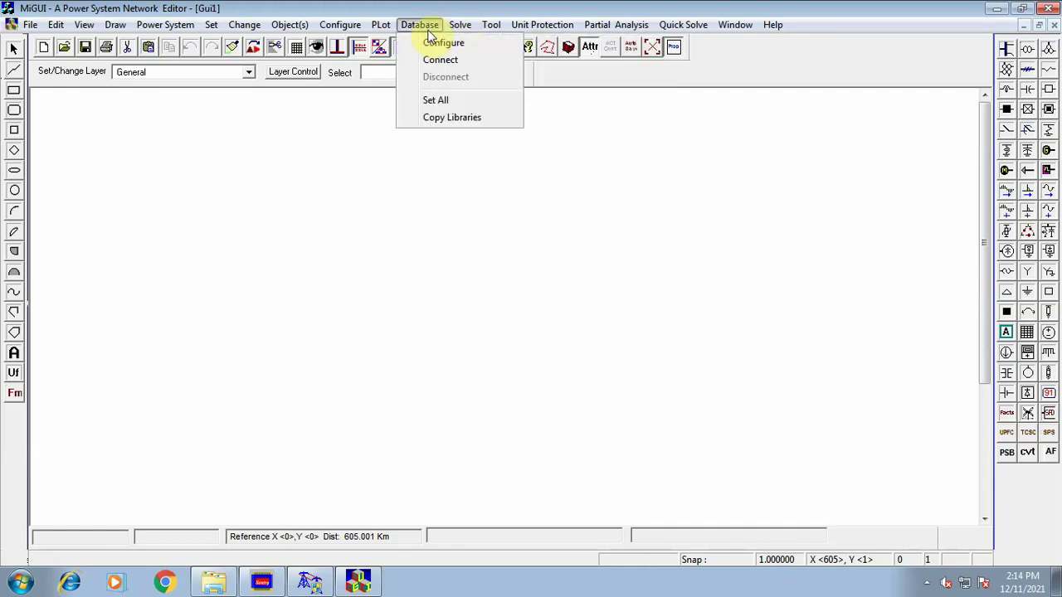
click(434, 45)
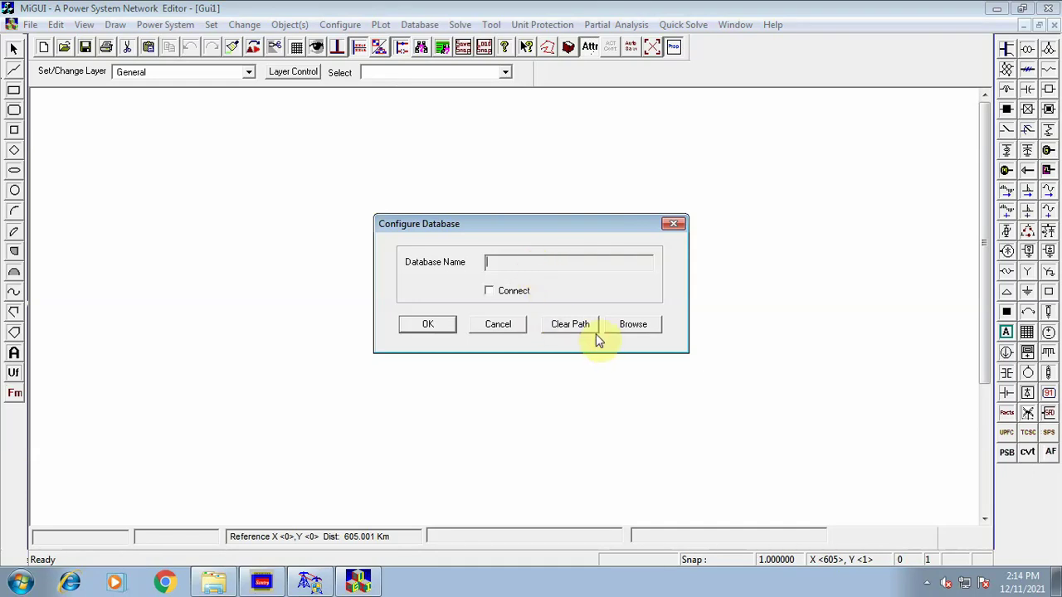
click(636, 330)
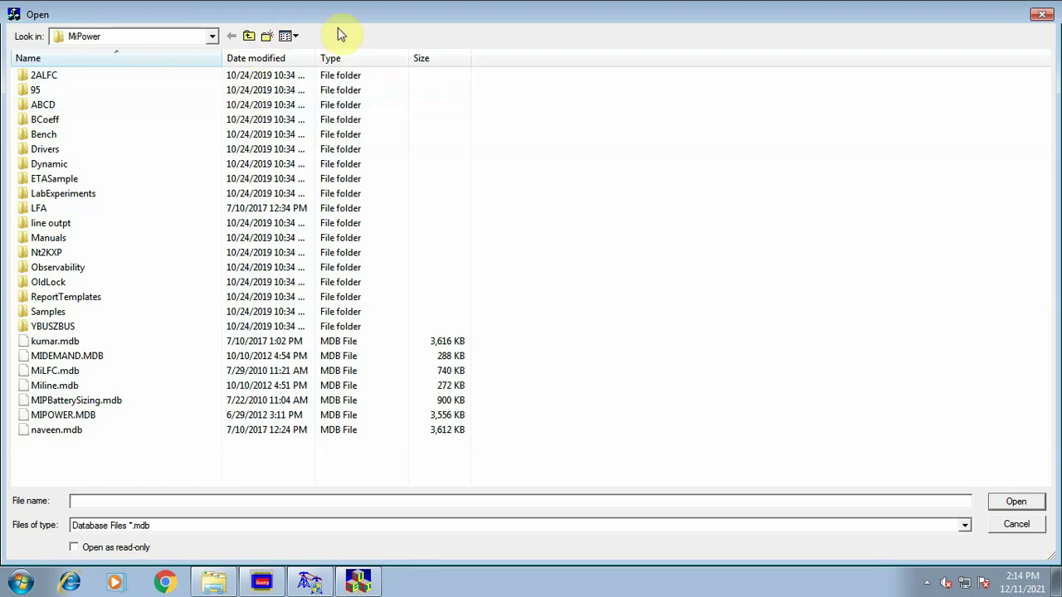
click(212, 36)
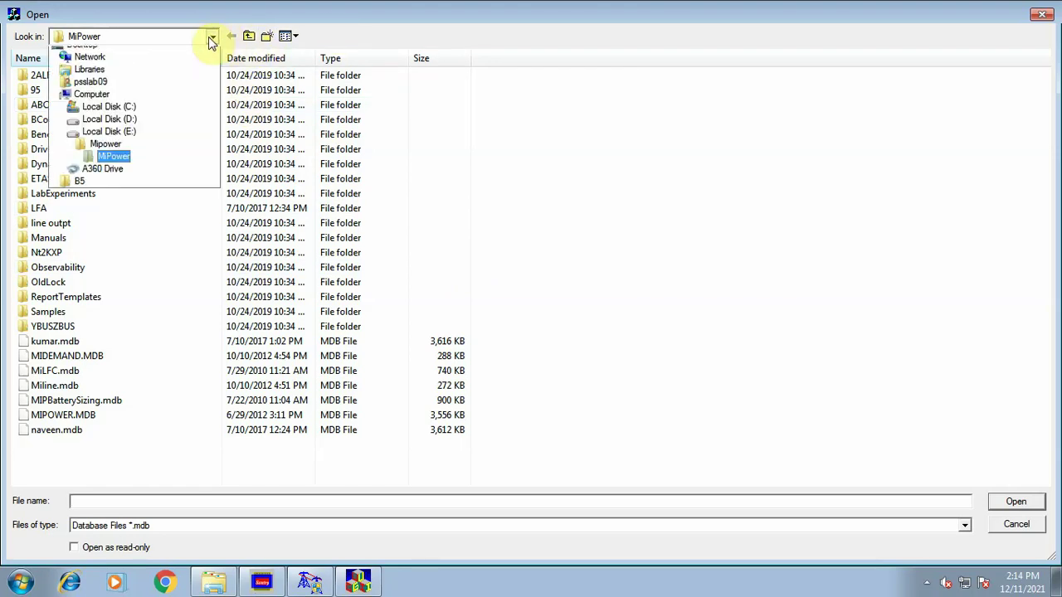
click(123, 141)
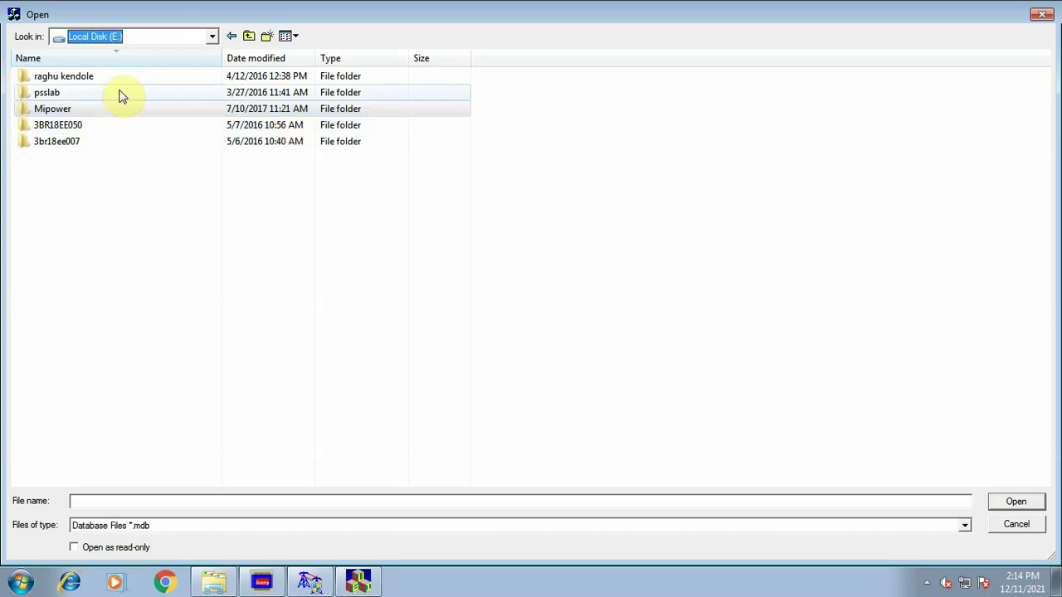
click(322, 248)
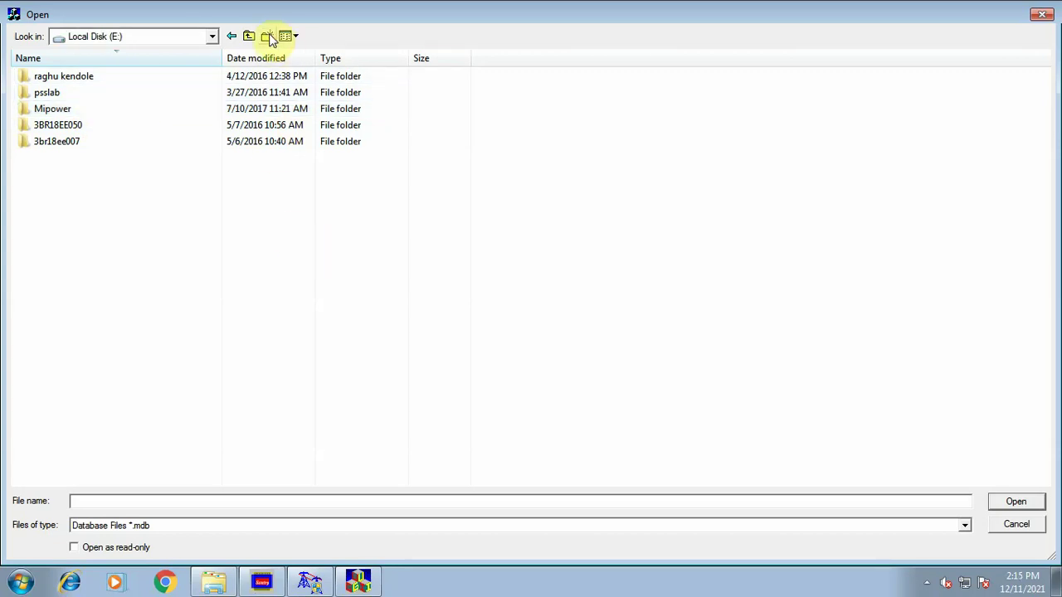
click(269, 37)
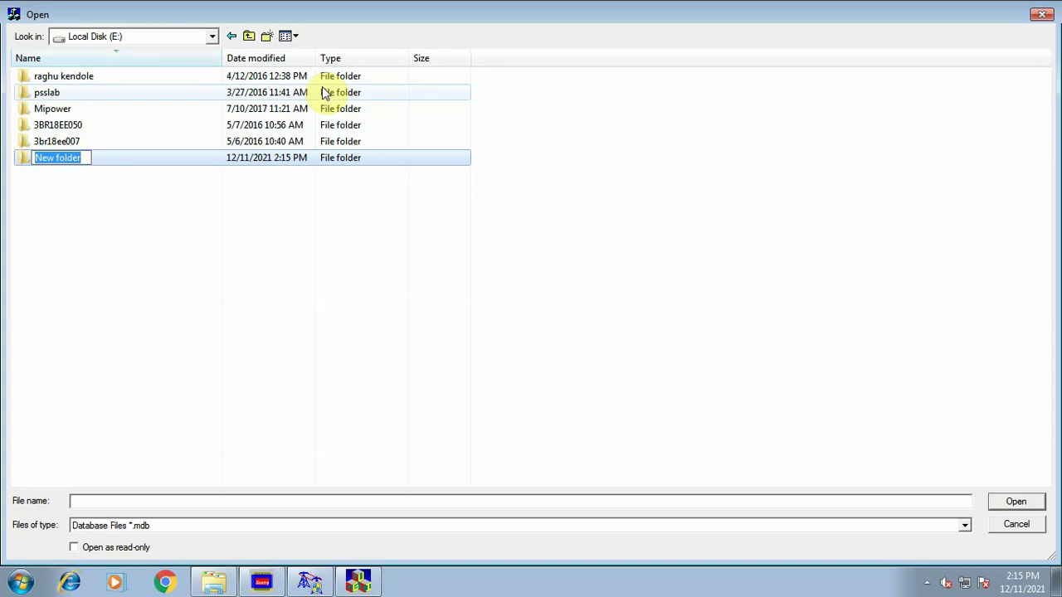
text(pss)
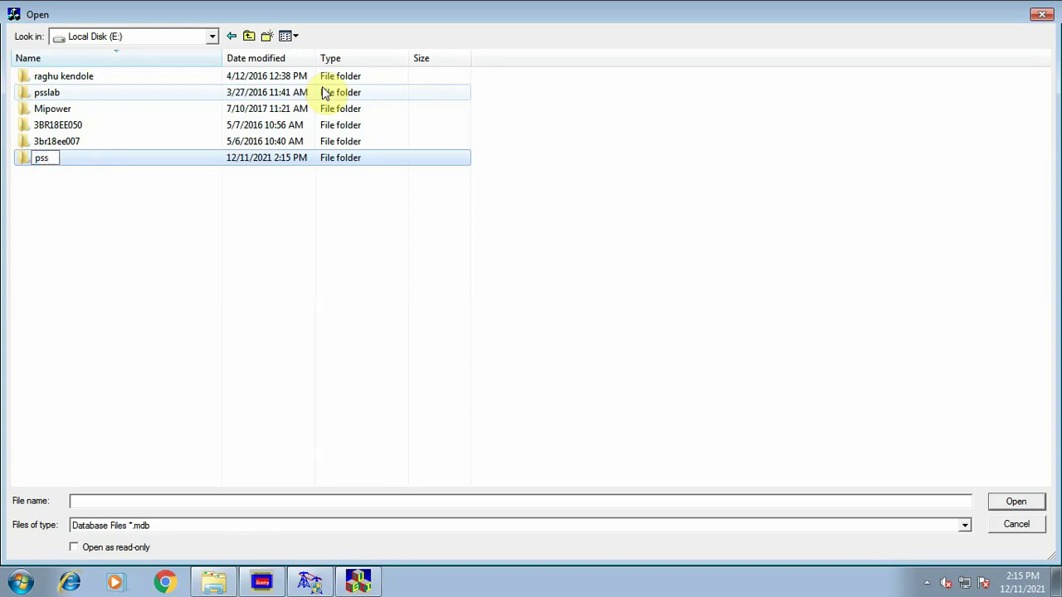
key(Return)
Set the database file to exp6 inside the pss folder and configure it with Connect enabled
click(1016, 503)
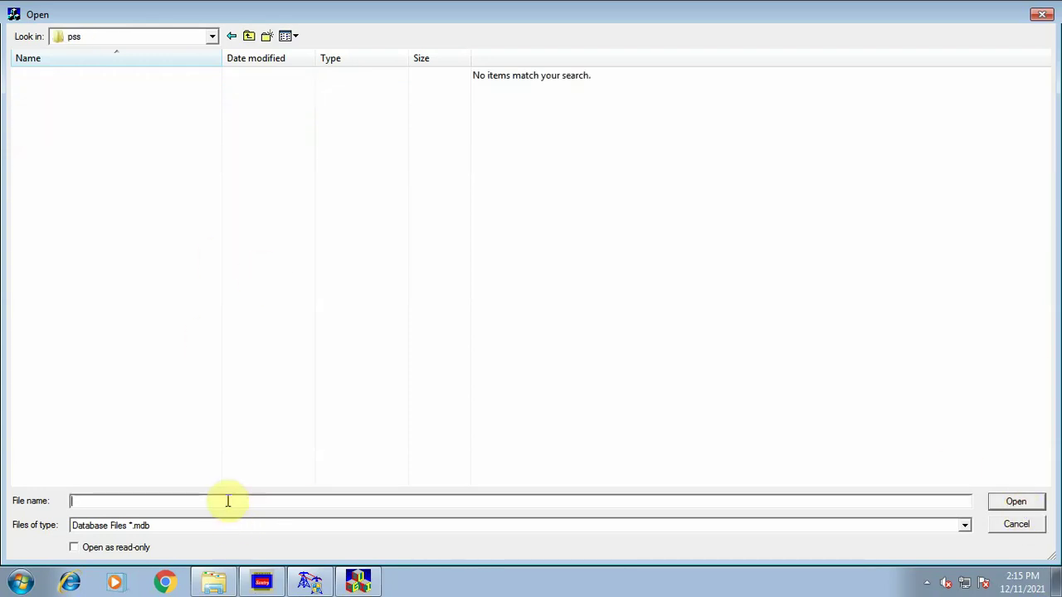
text(ex)
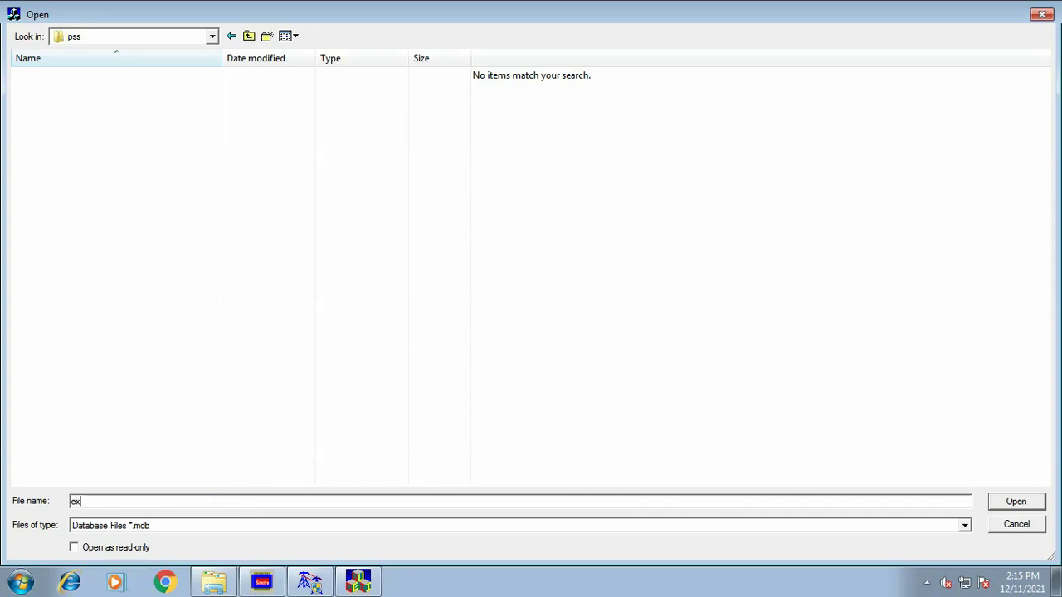
text(p6)
click(1017, 503)
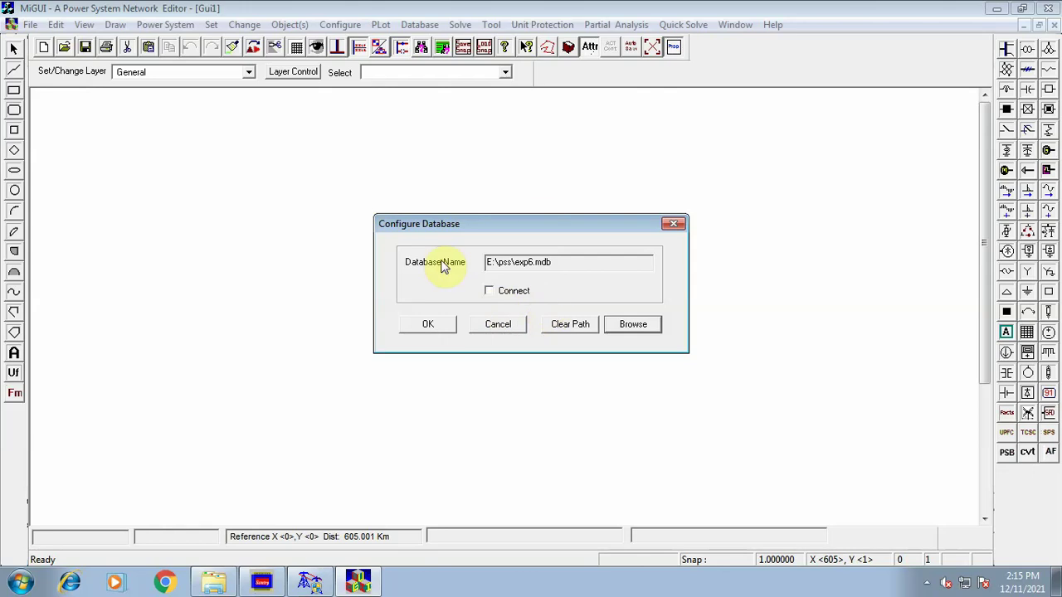
click(489, 291)
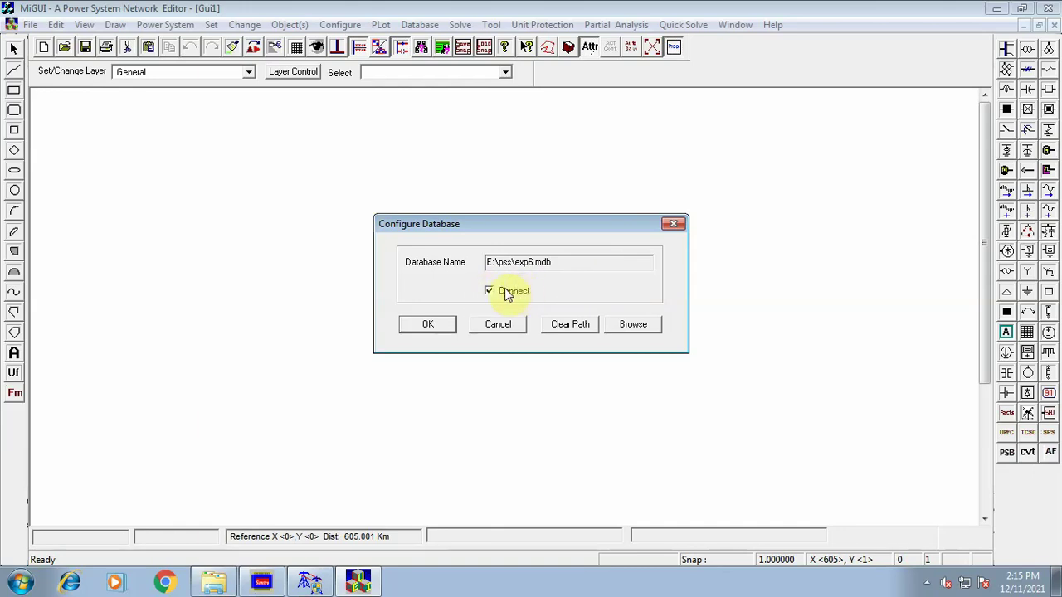
click(433, 326)
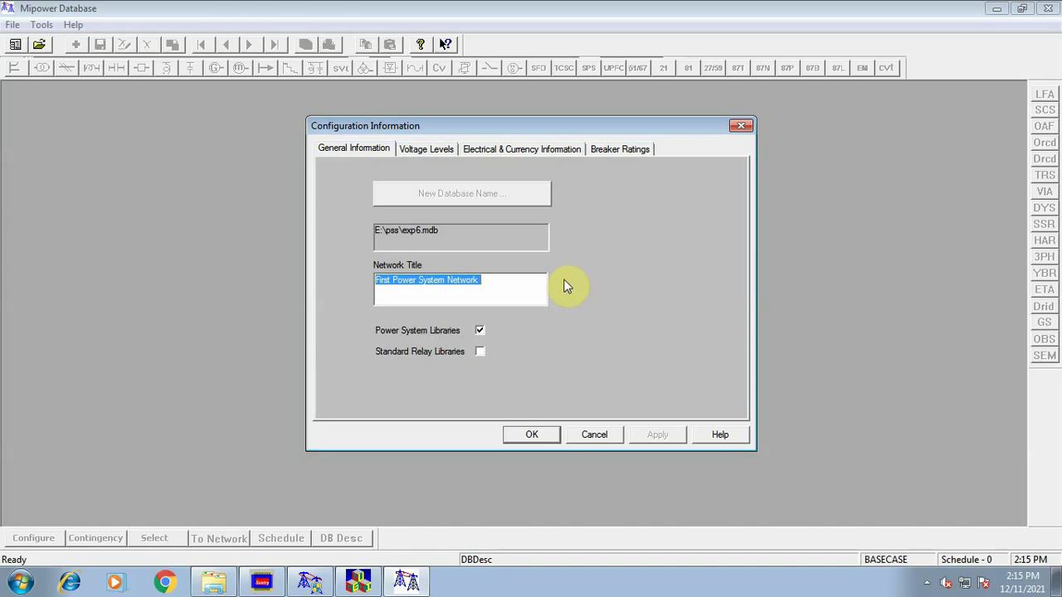
Exclude the Power System Libraries, review the voltage levels, electrical information and breaker ratings, and accept the database configuration
click(481, 331)
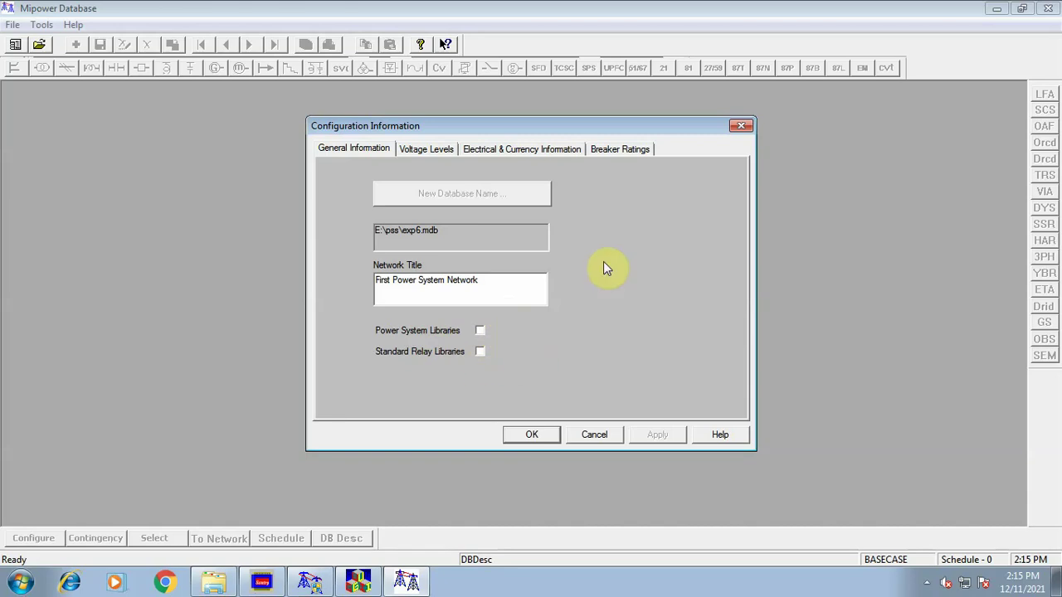
click(420, 148)
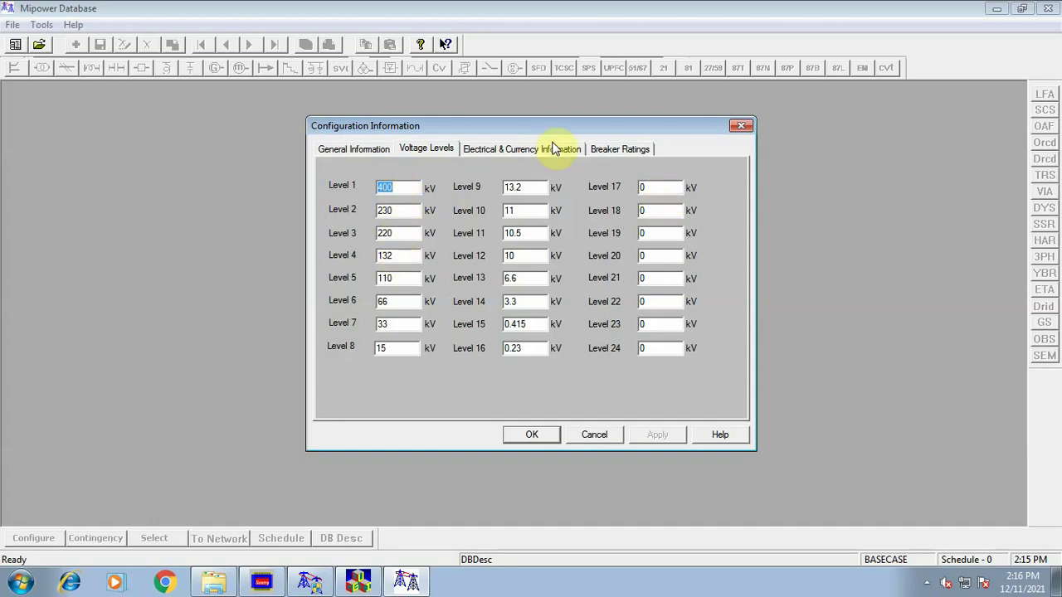
click(531, 151)
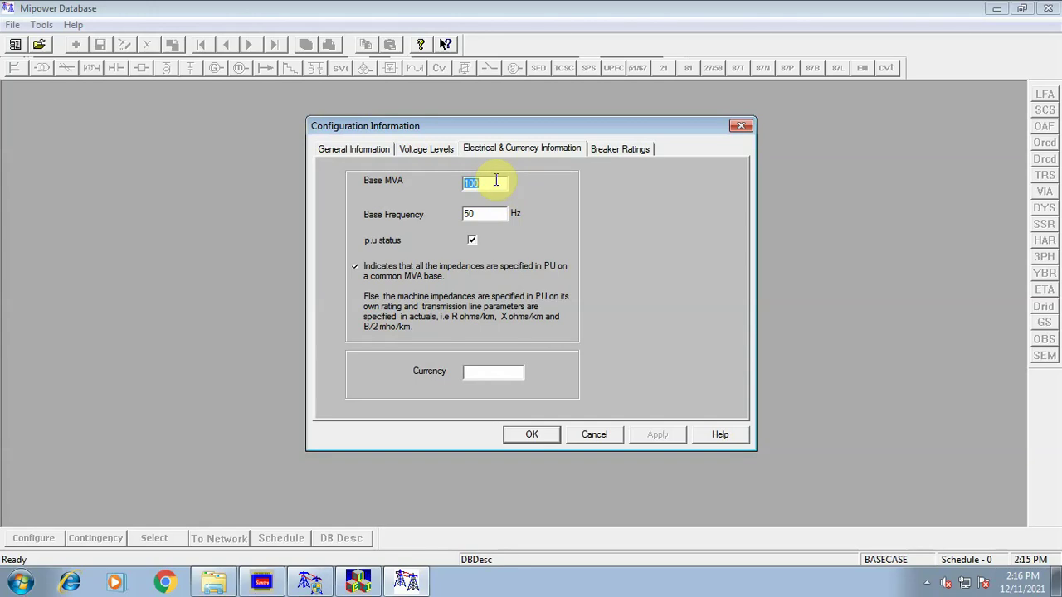
click(496, 181)
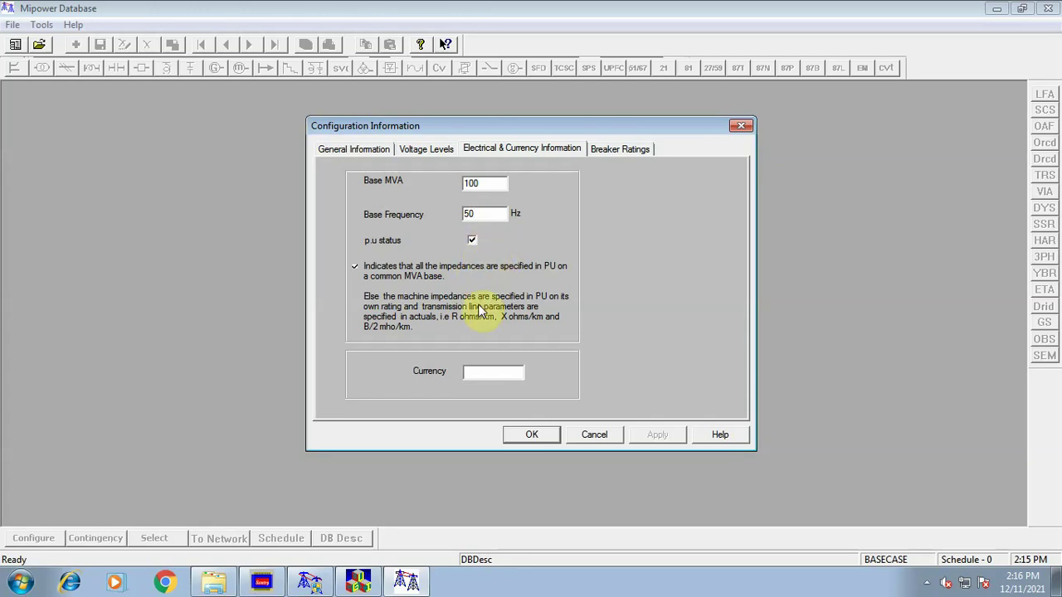
click(617, 147)
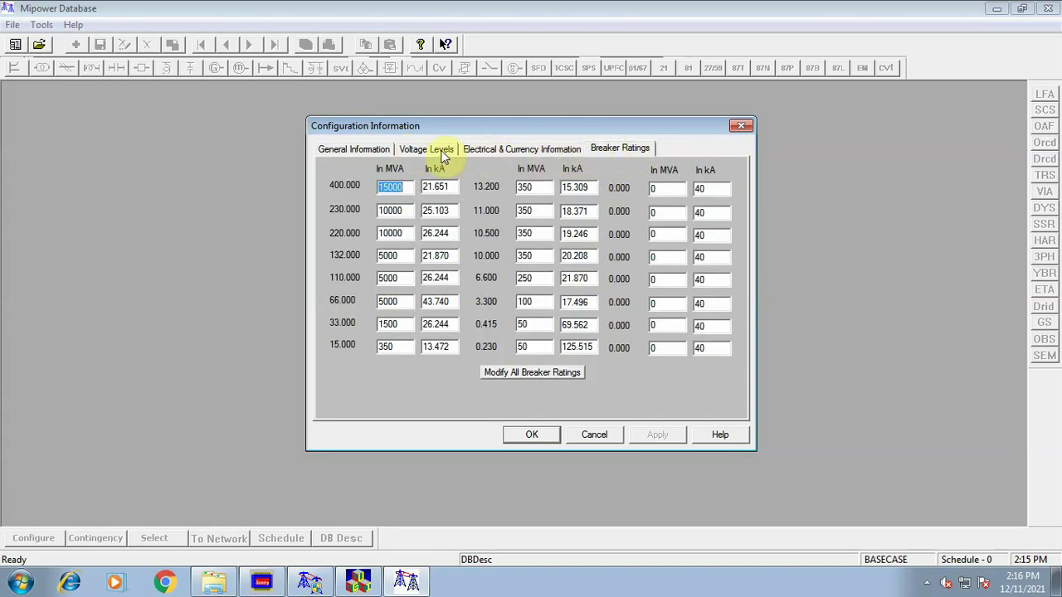
click(534, 432)
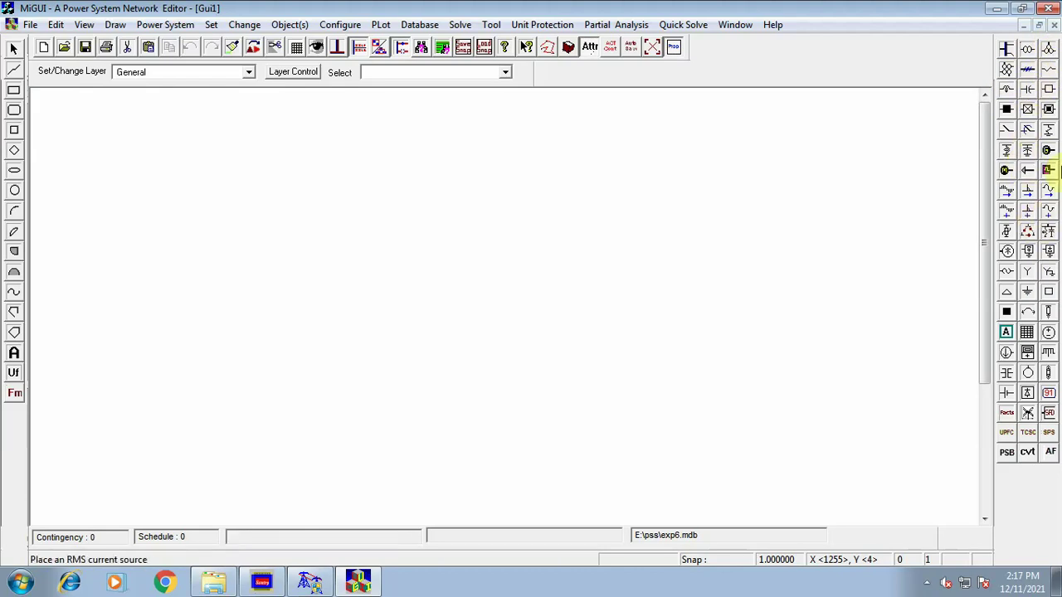
Draw a horizontal 11 kV bus in the upper-left part of the diagram as Bus1 with ID 1 and save its data
click(1007, 52)
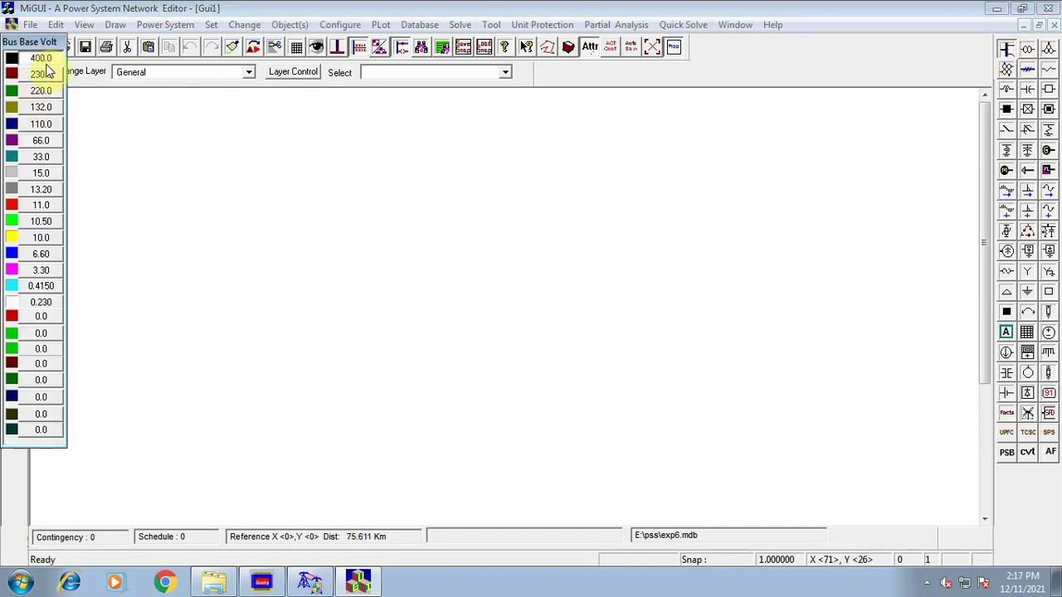
click(40, 205)
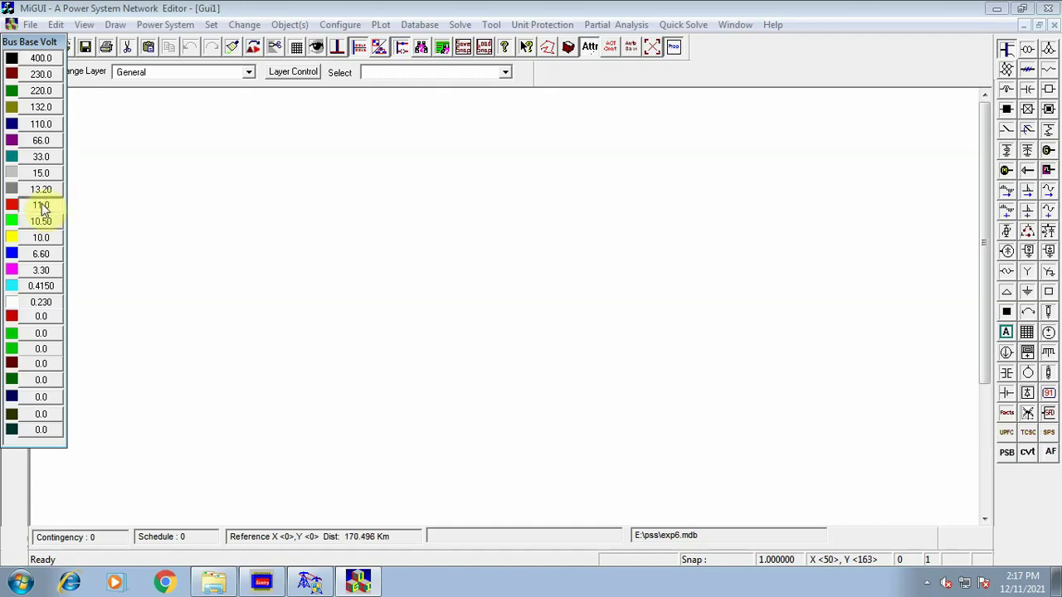
drag(251, 185, 335, 184)
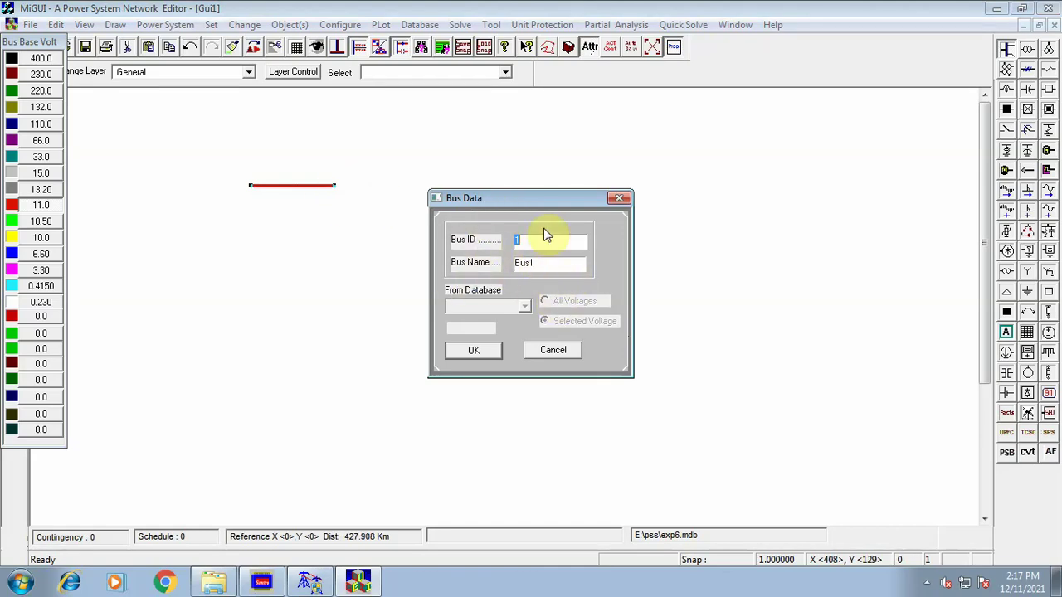
click(484, 354)
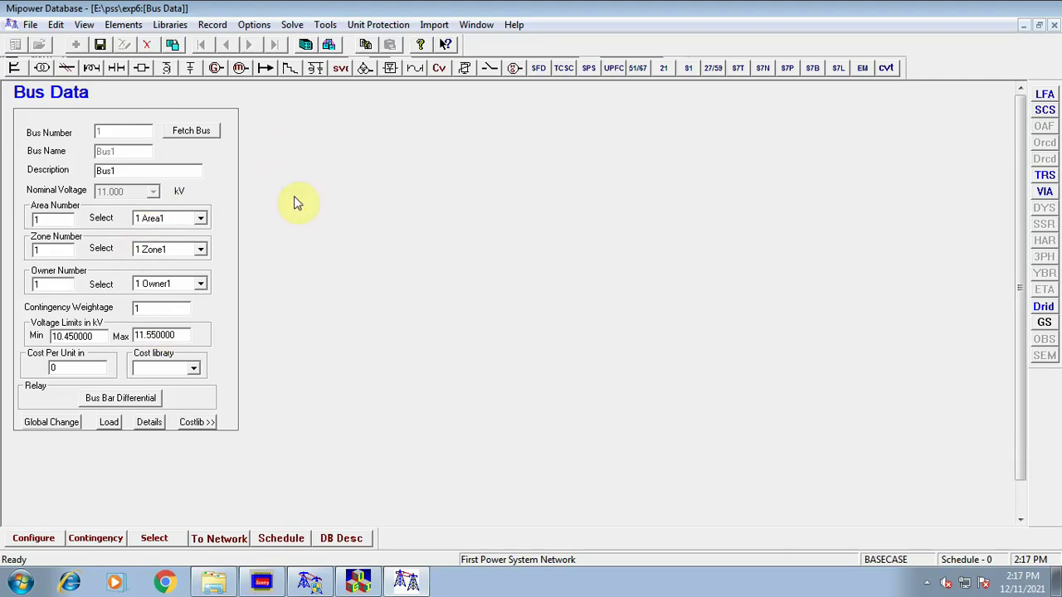
click(99, 44)
click(102, 48)
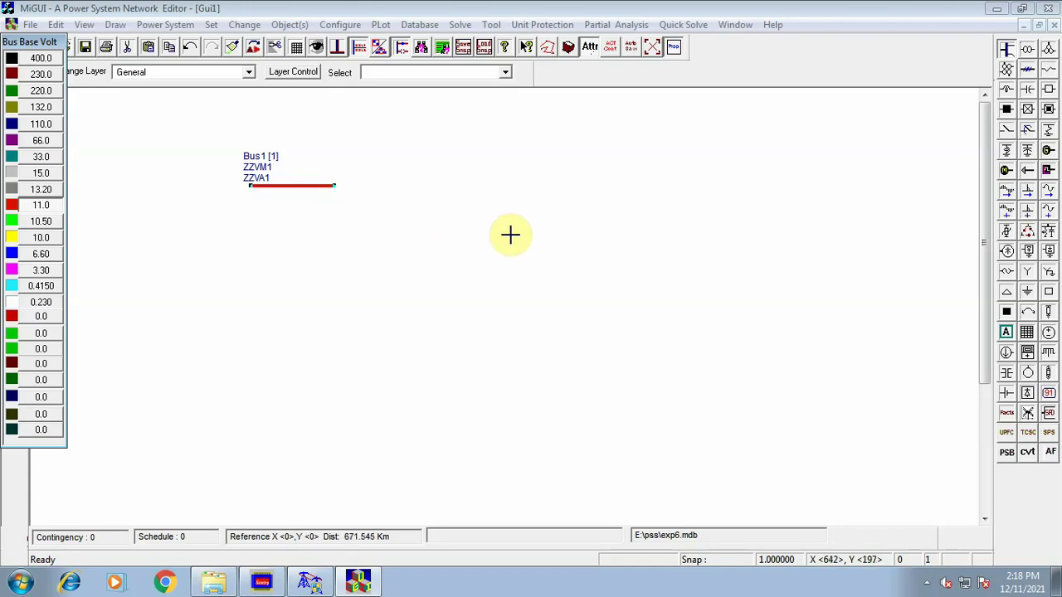
Draw a second horizontal 11 kV bus level with Bus1 on its right as Bus2 with ID 2 and save its data
mouse_move(561, 183)
mouse_down()
mouse_move(670, 183)
mouse_move(658, 183)
mouse_up()
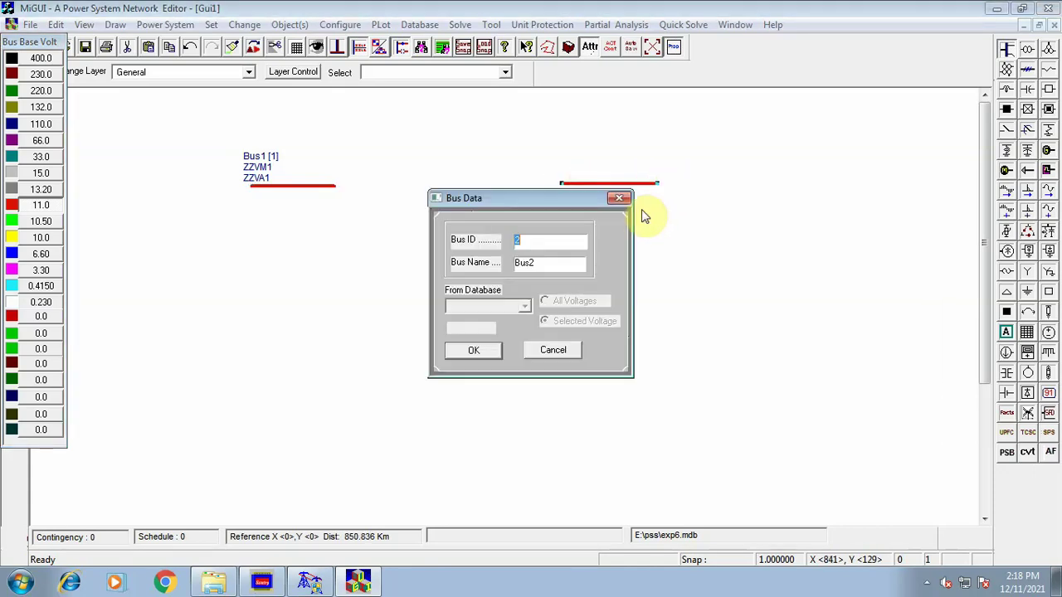
click(473, 350)
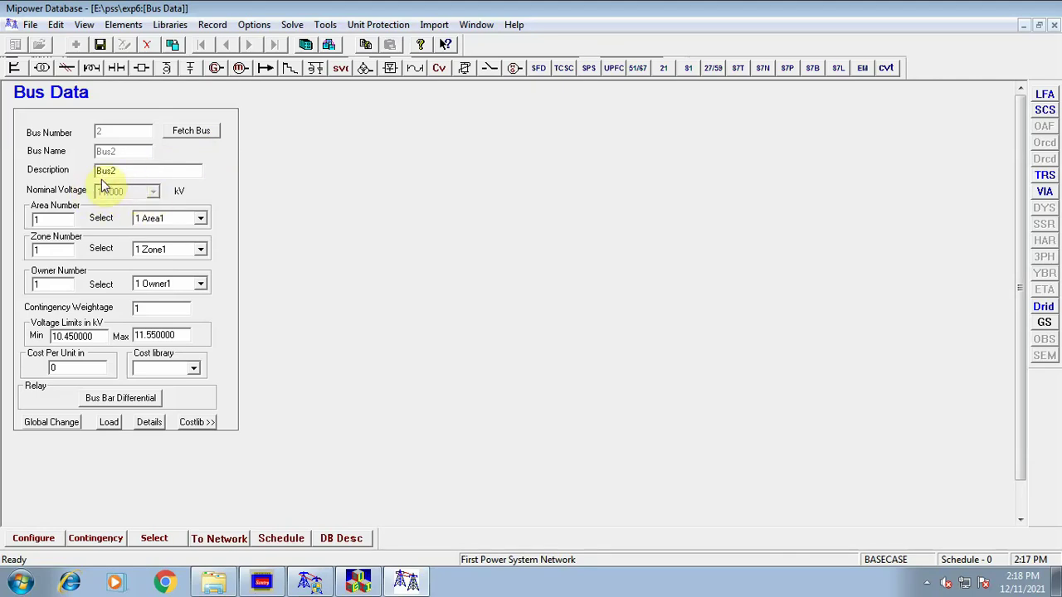
click(101, 44)
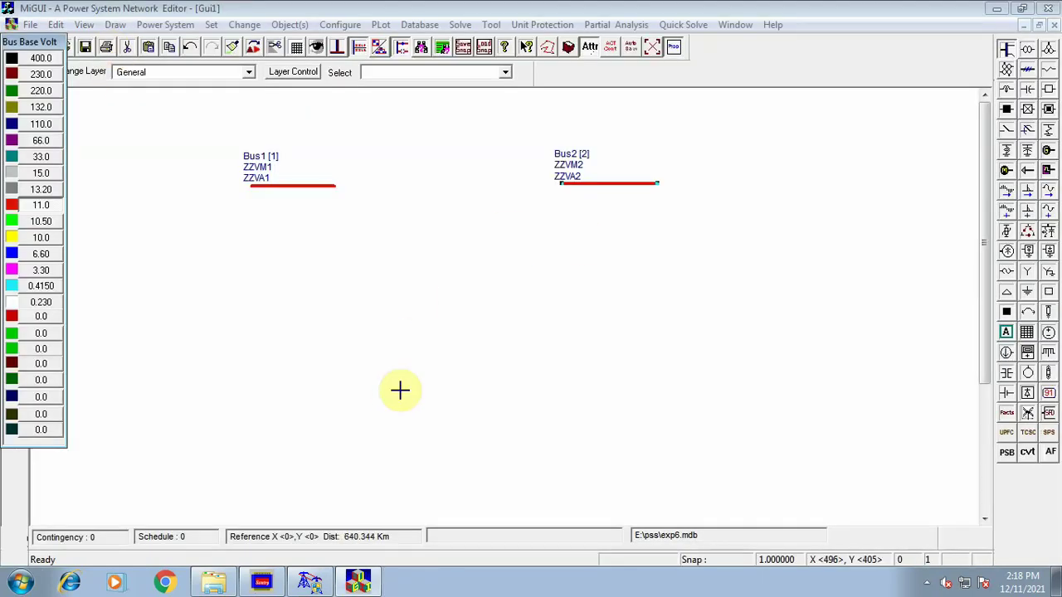
Draw a horizontal 11 kV bus centrally below Bus1 and Bus2 as Bus3 with ID 3 and save its data
drag(405, 370, 506, 373)
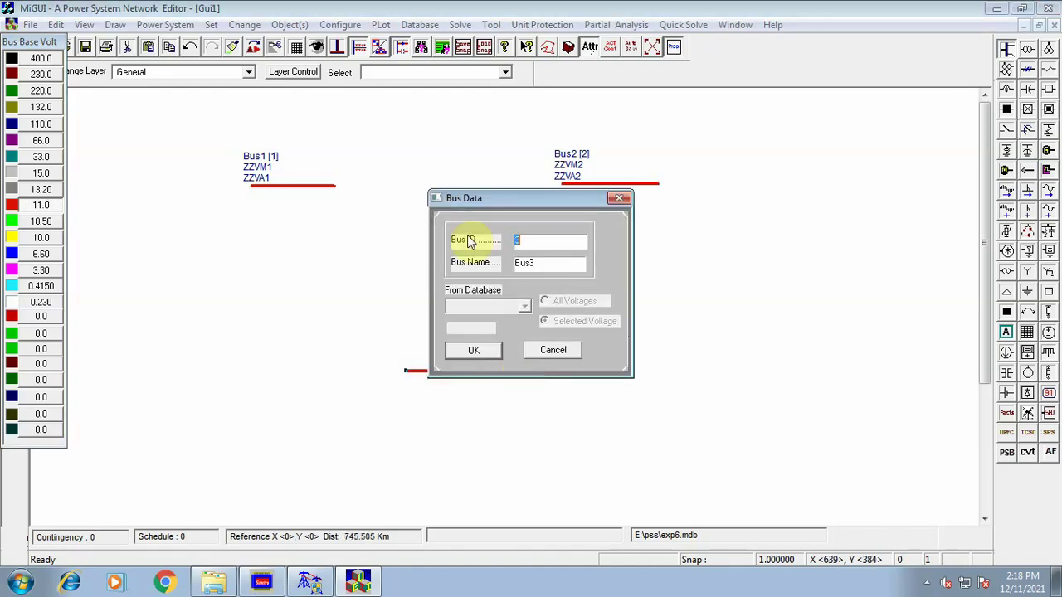
click(474, 348)
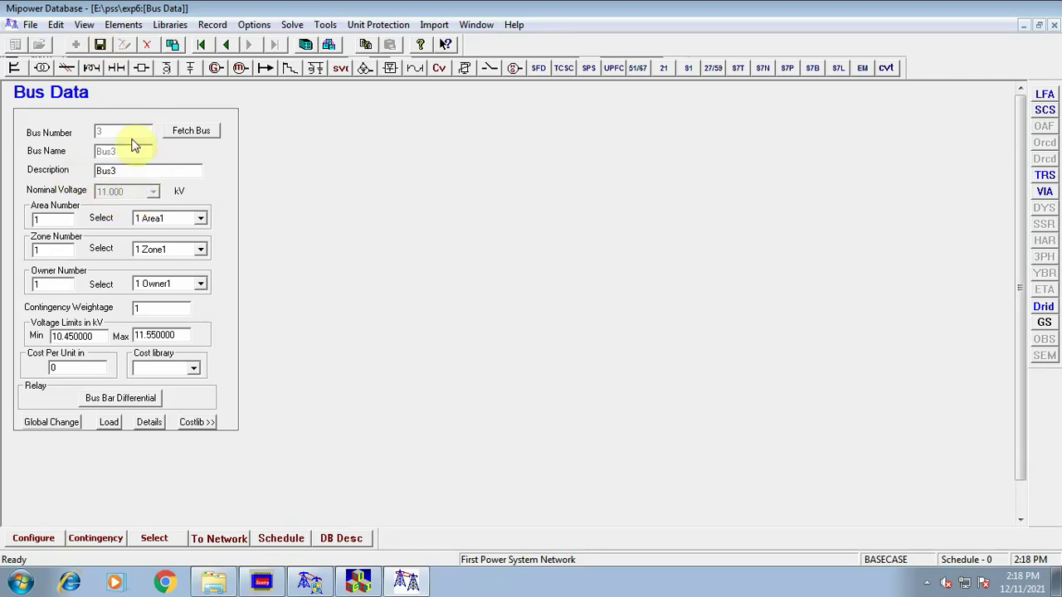
click(100, 44)
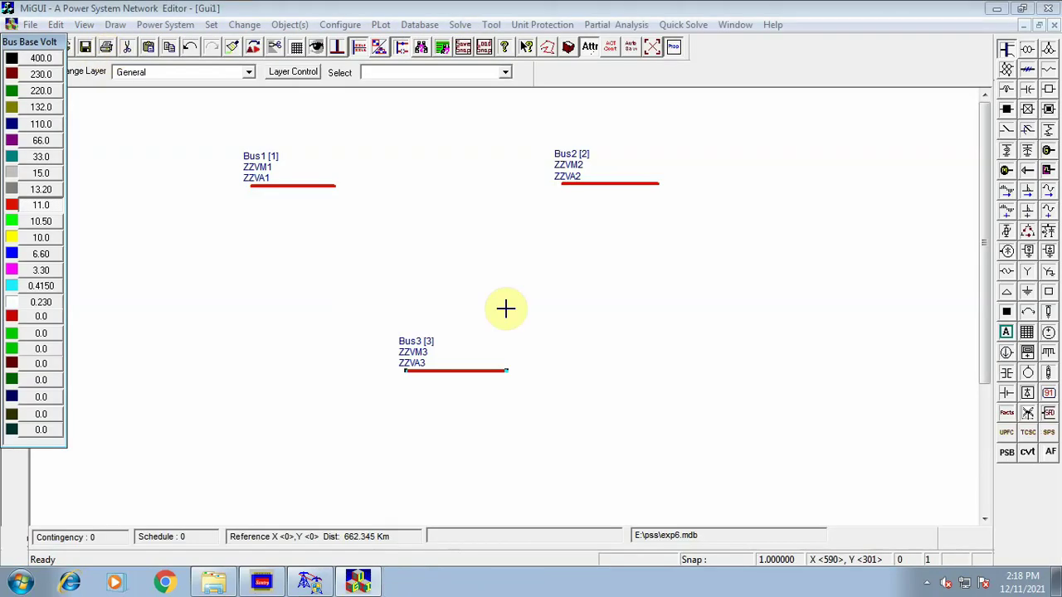
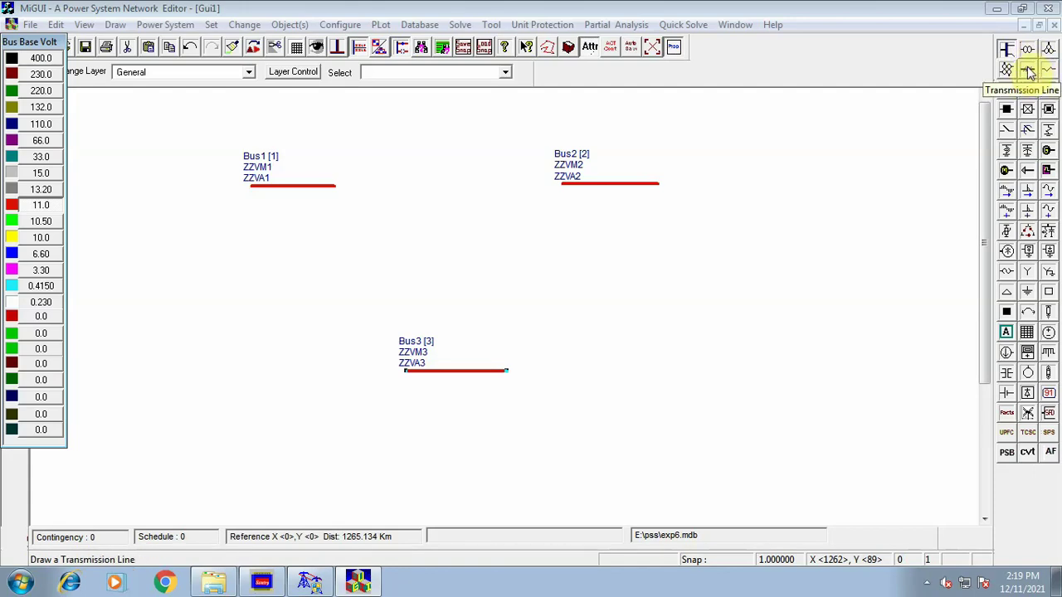
Draw a transmission line from Bus1 to Bus2, routed below both buses, with element ID 1
click(1029, 73)
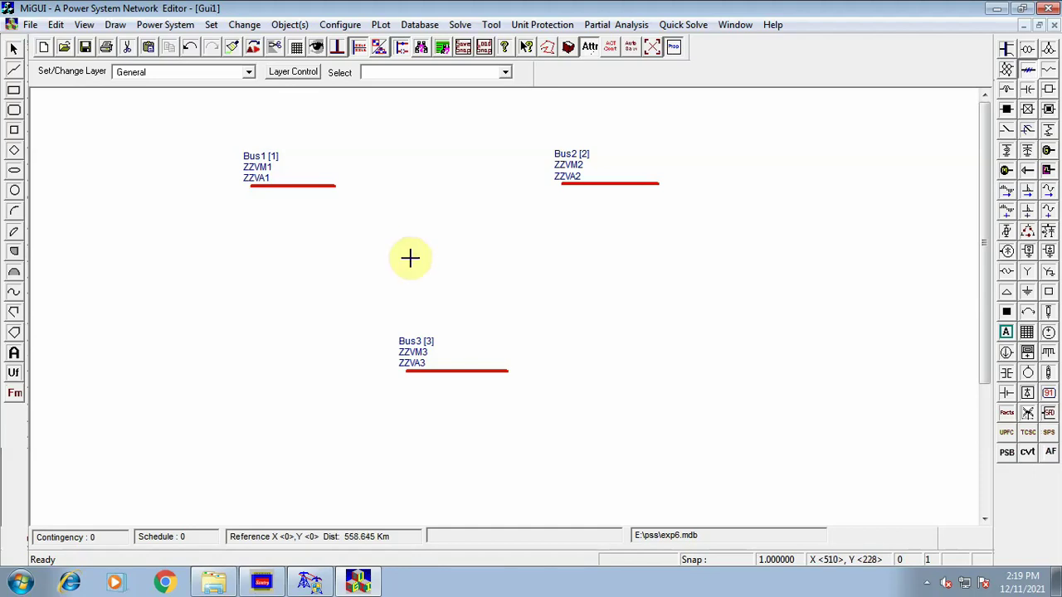
click(453, 224)
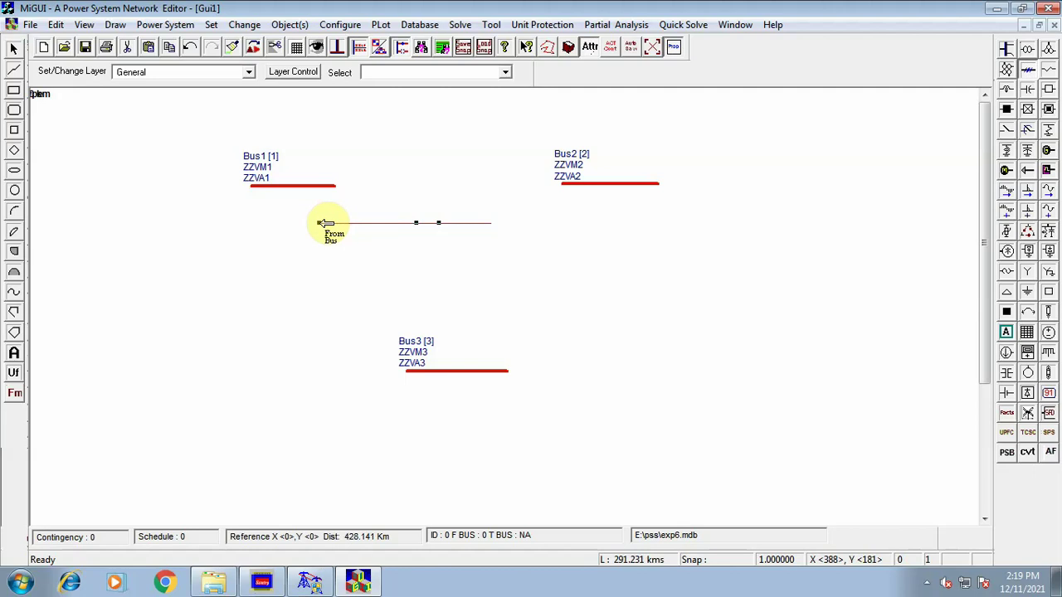
click(320, 223)
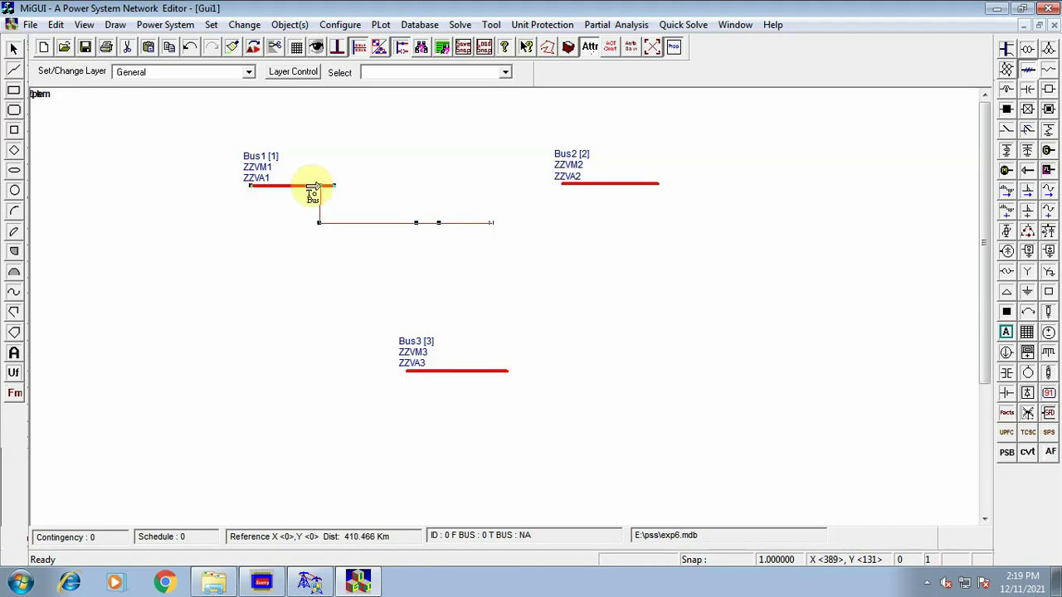
click(320, 187)
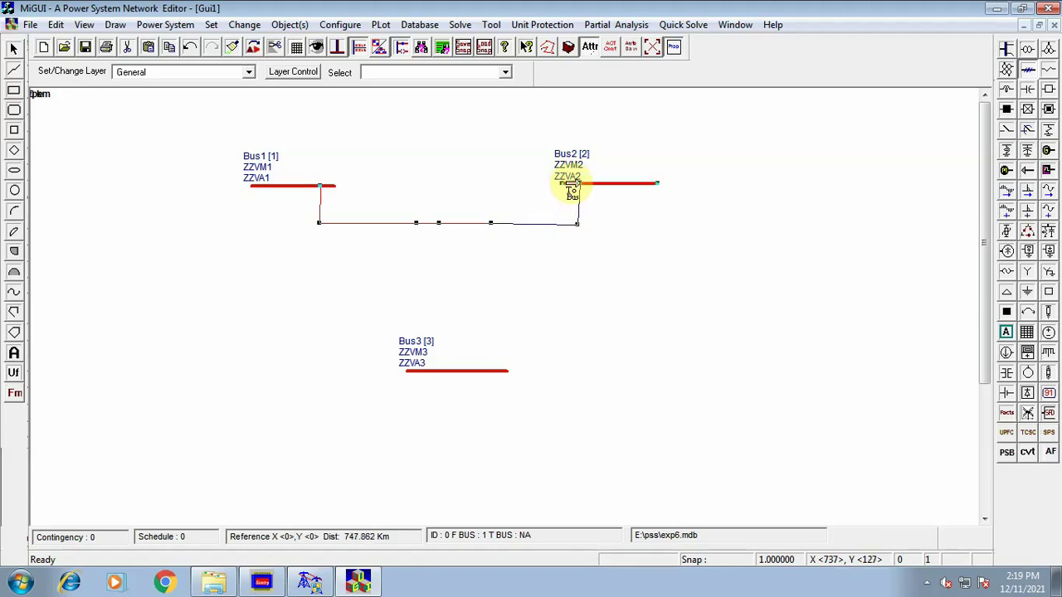
click(571, 185)
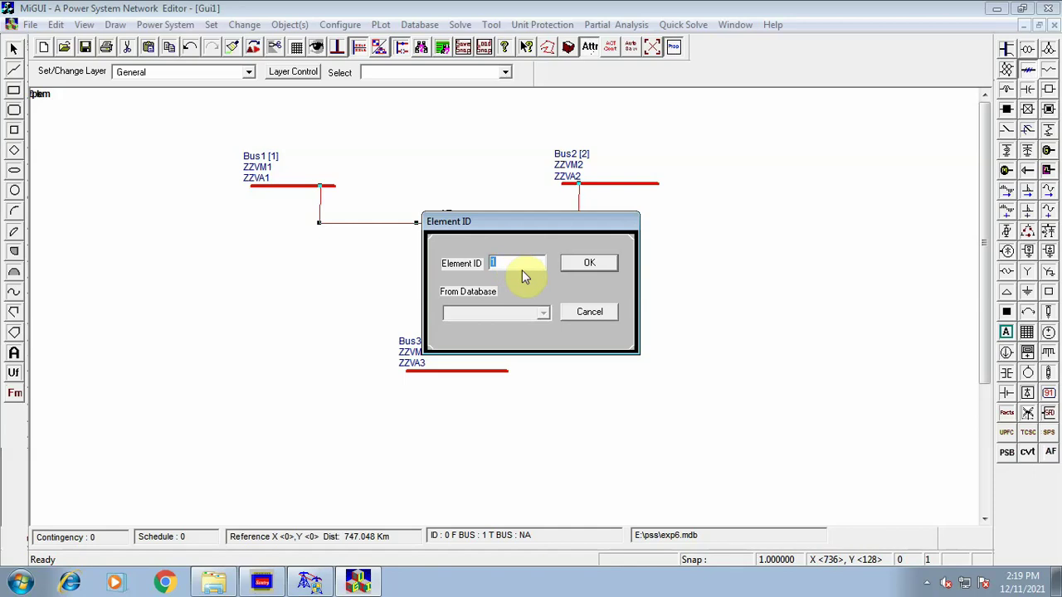
click(586, 266)
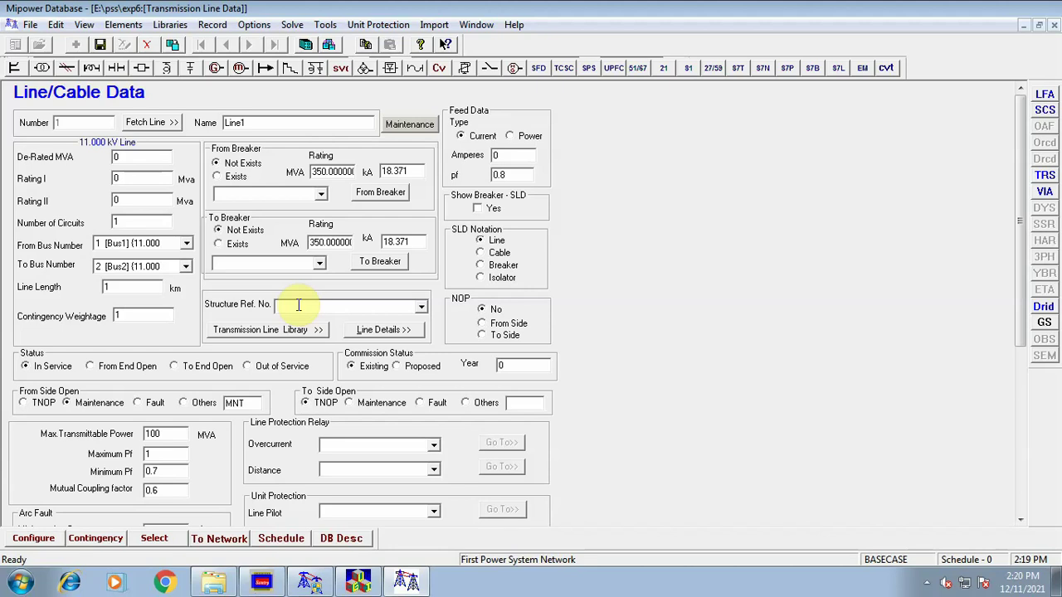
Set the structure reference number of the line between Bus1 and Bus2 to 1
text(1)
key(BackSpace)
text(1)
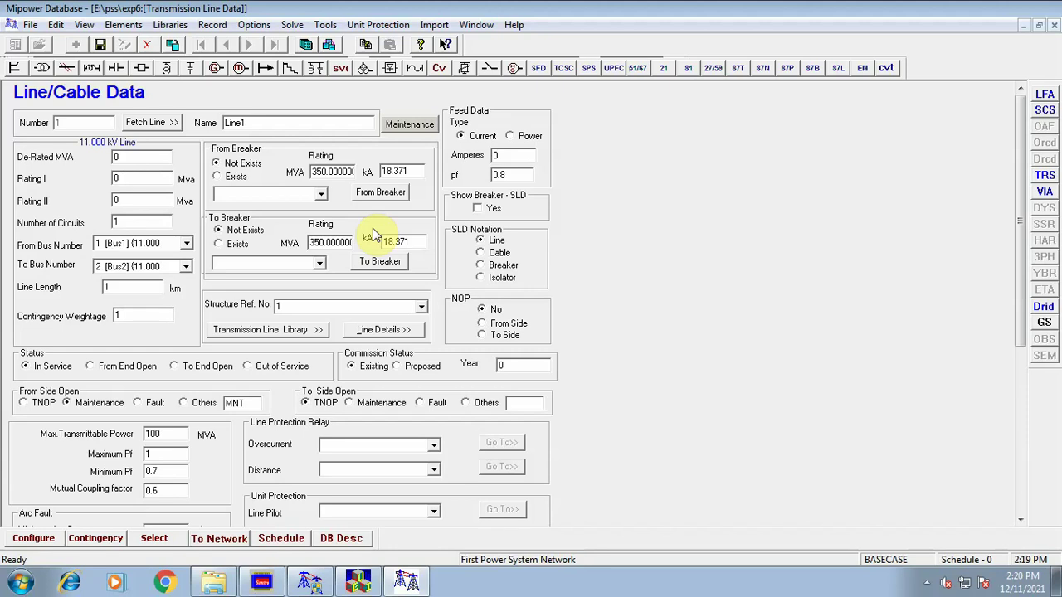
click(277, 312)
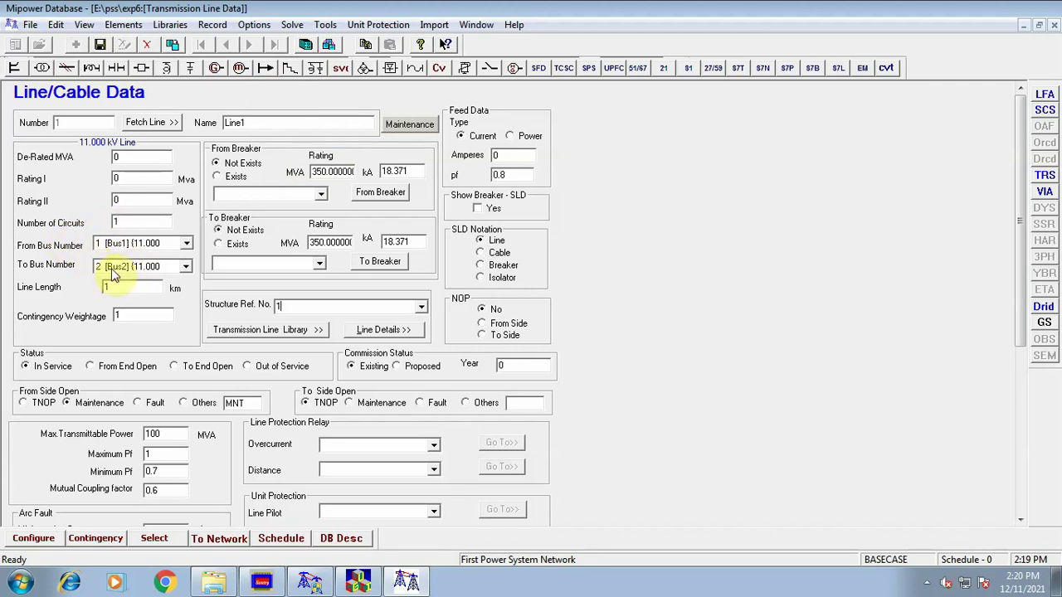
click(318, 309)
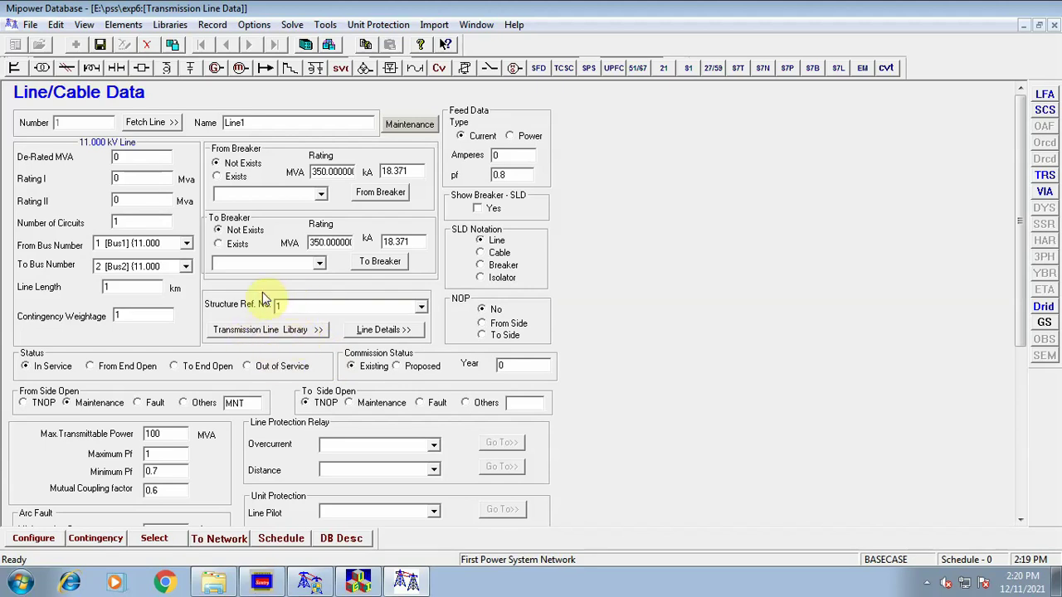
Set Line1's library positive sequence resistance to 0.08 pu and reactance to 0.24 pu, and save both the library entry and the line data
click(283, 332)
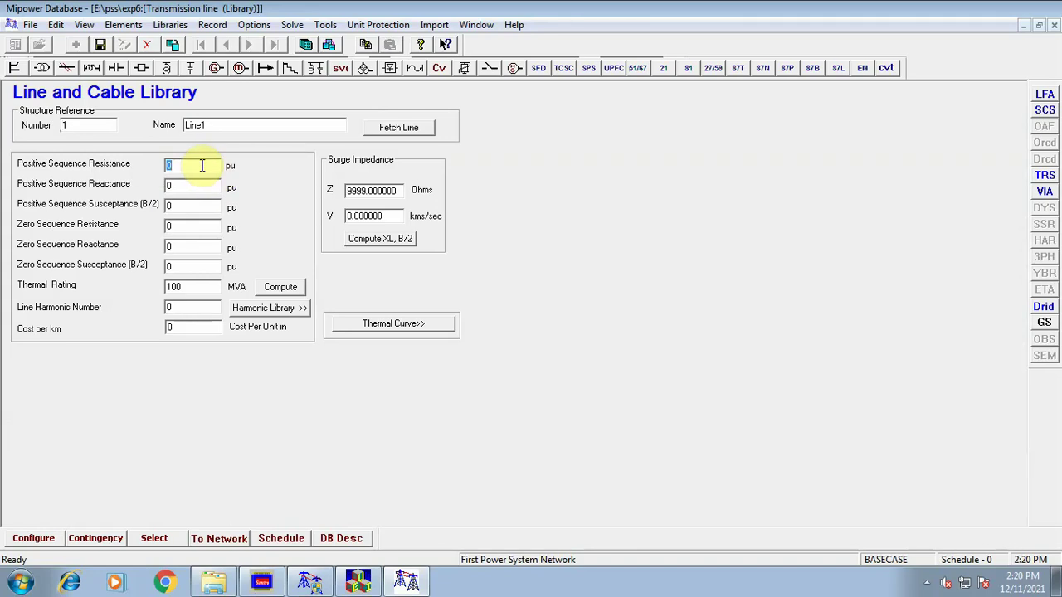
text(0.08)
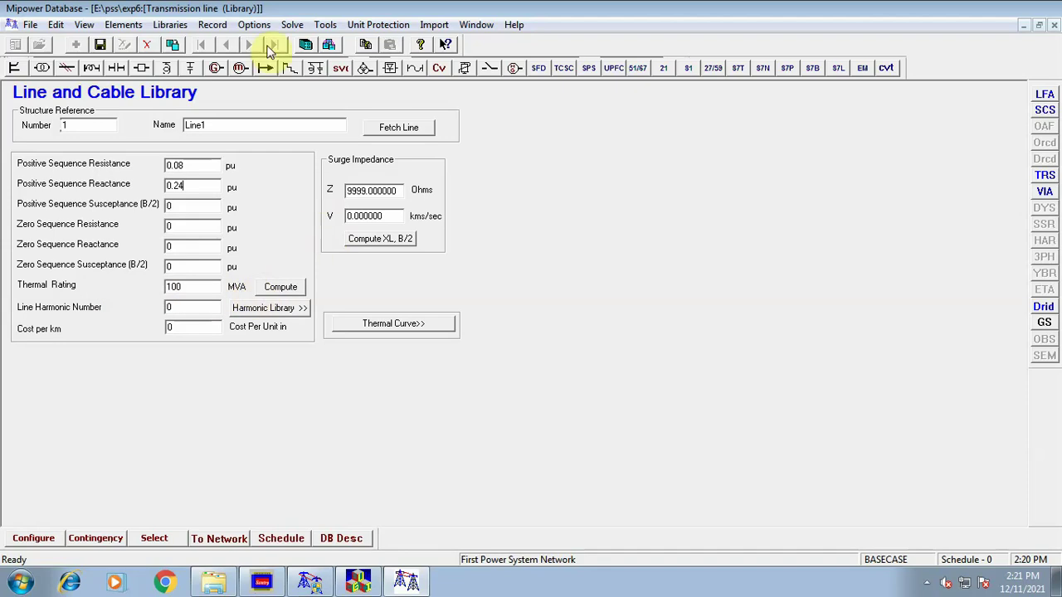
click(105, 44)
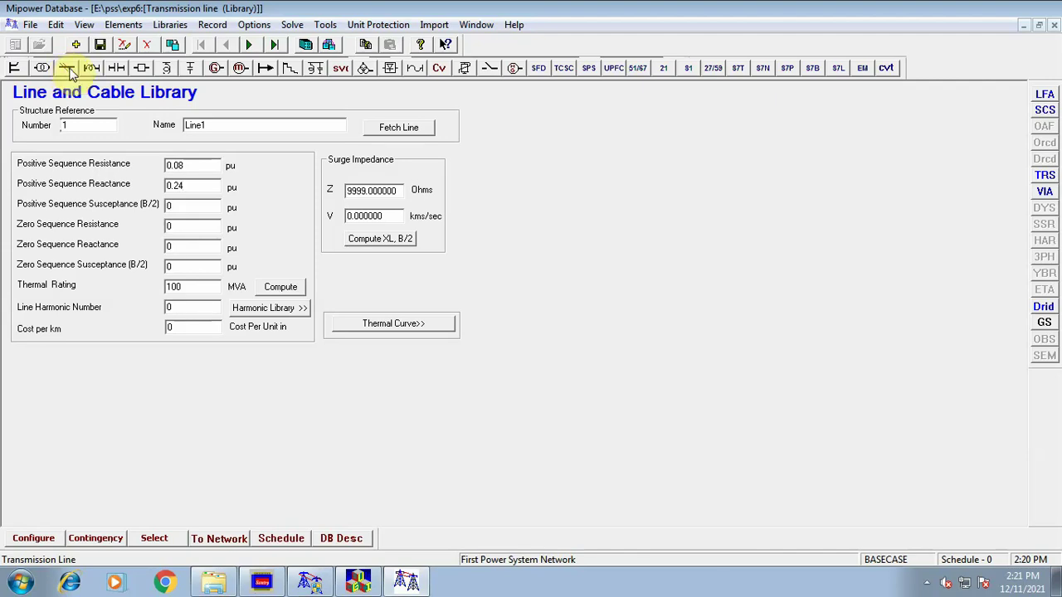
click(67, 70)
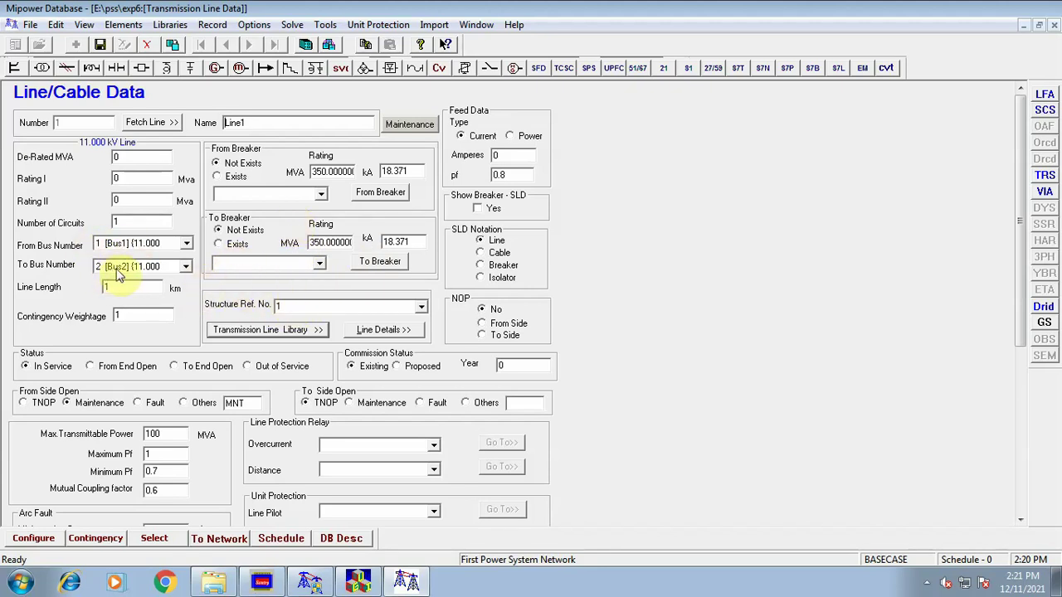
click(101, 45)
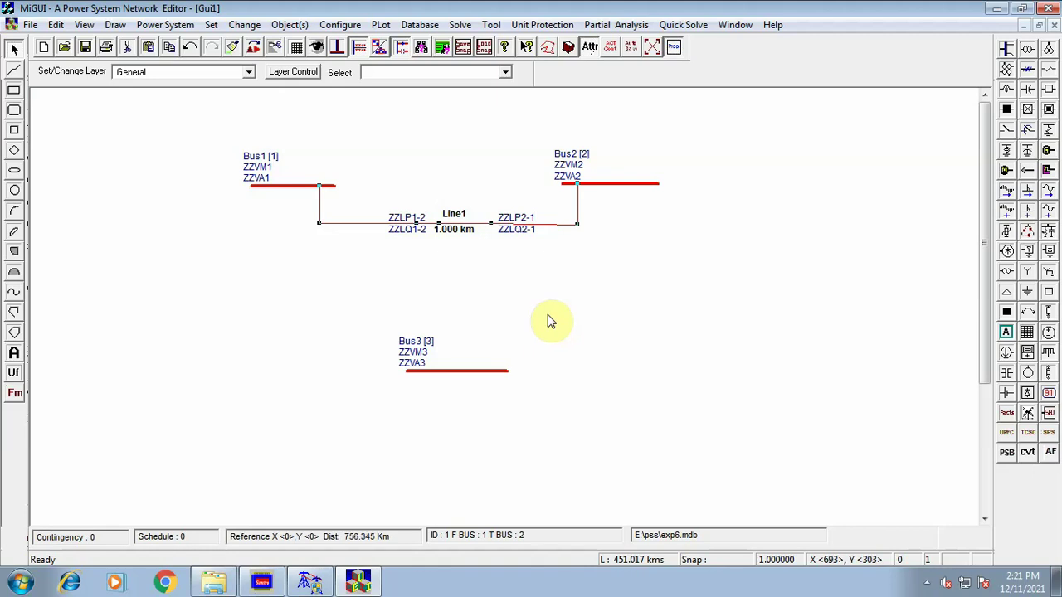
Draw a transmission line from Bus1 down to Bus3 with element ID 2
click(1029, 74)
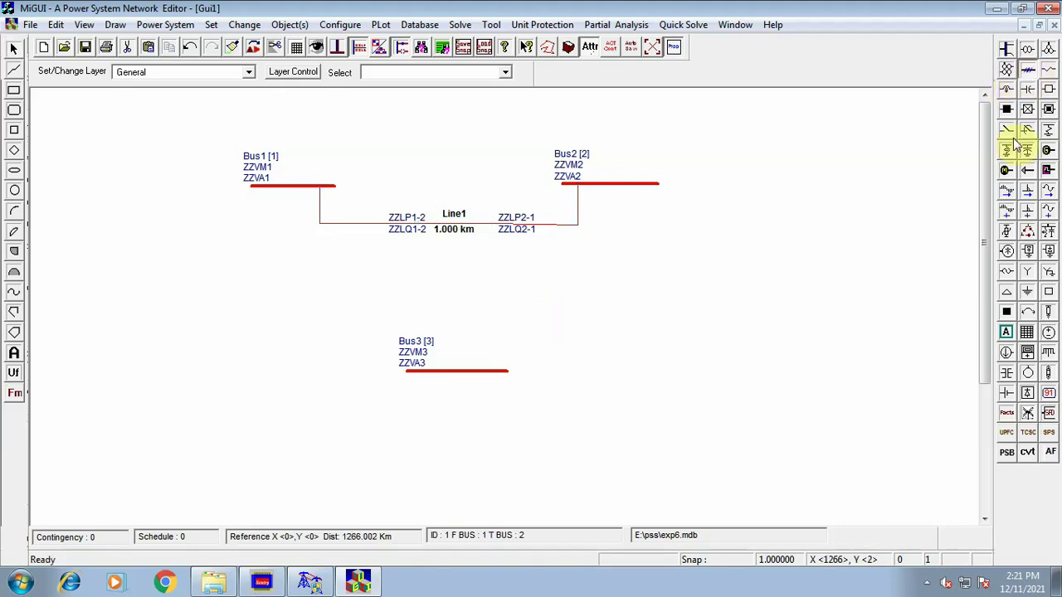
click(309, 289)
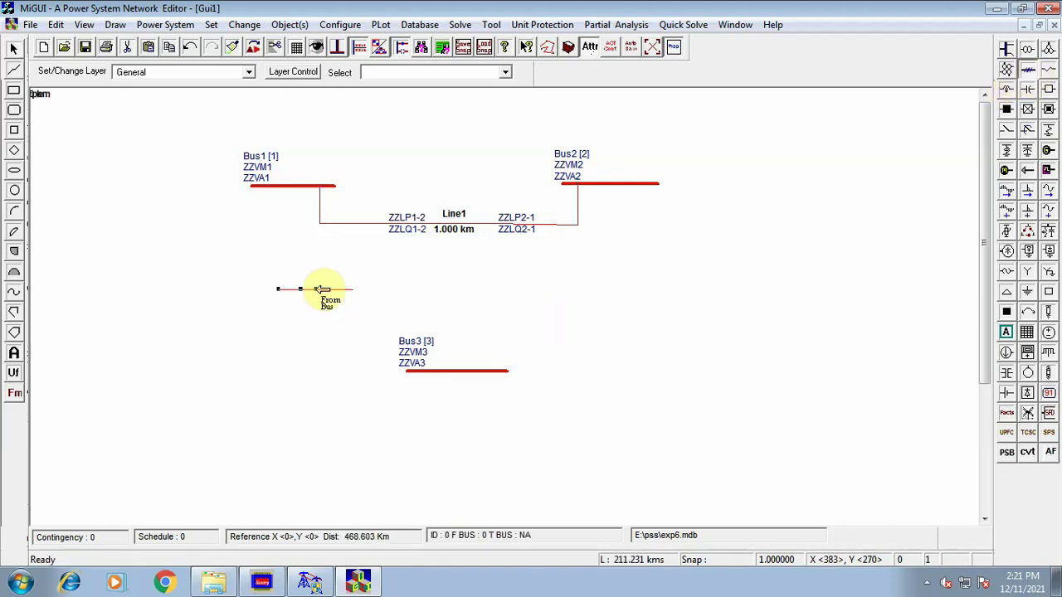
click(284, 185)
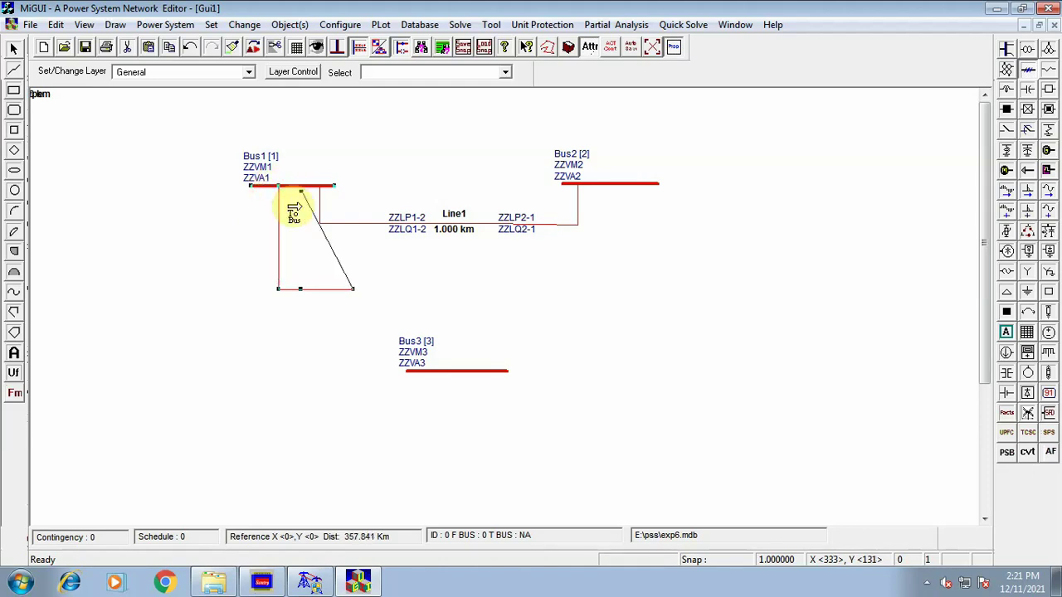
click(413, 292)
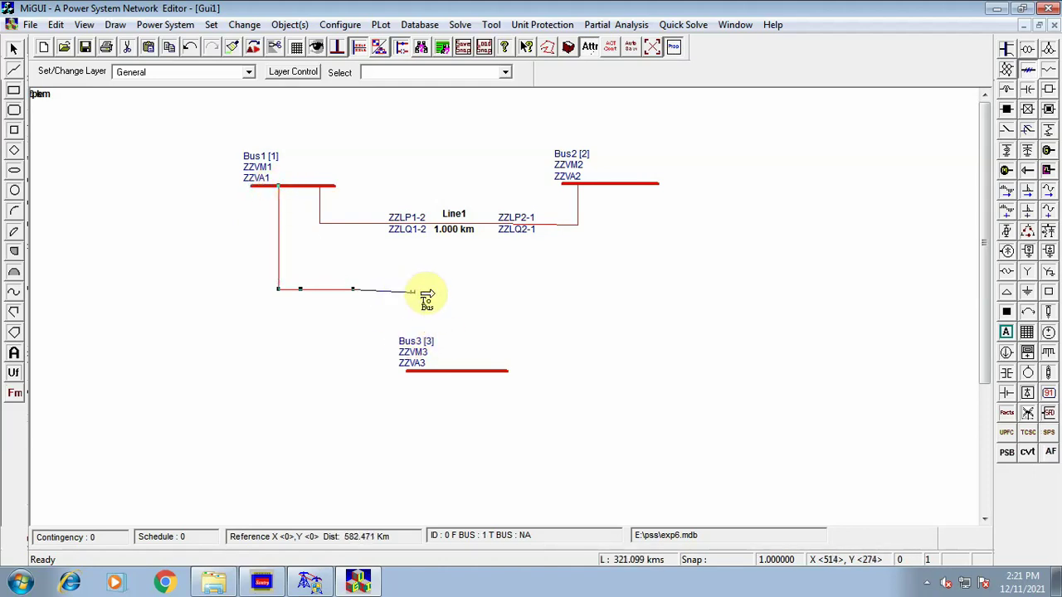
click(410, 371)
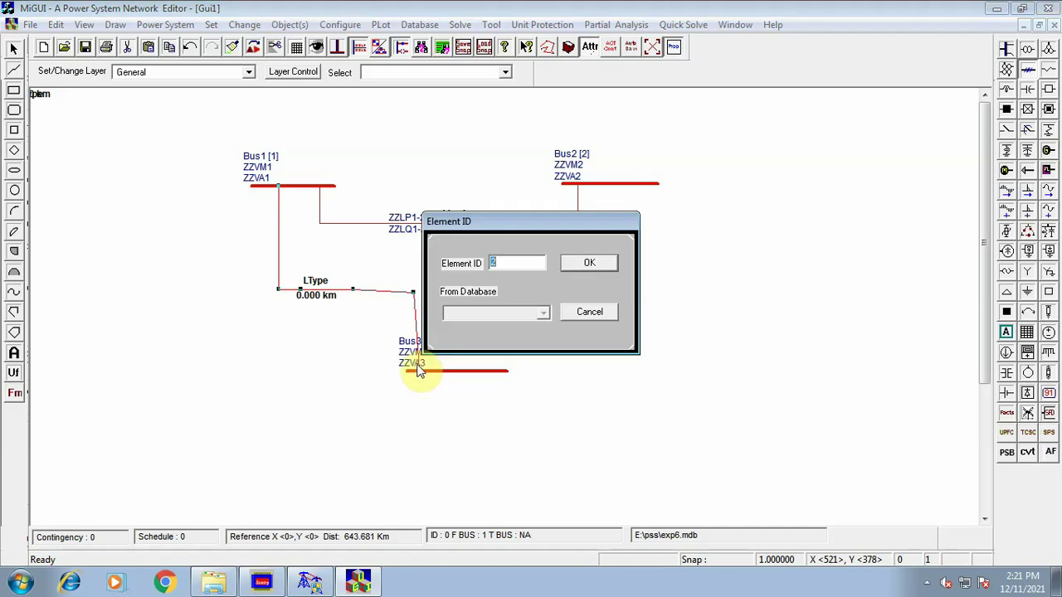
click(587, 264)
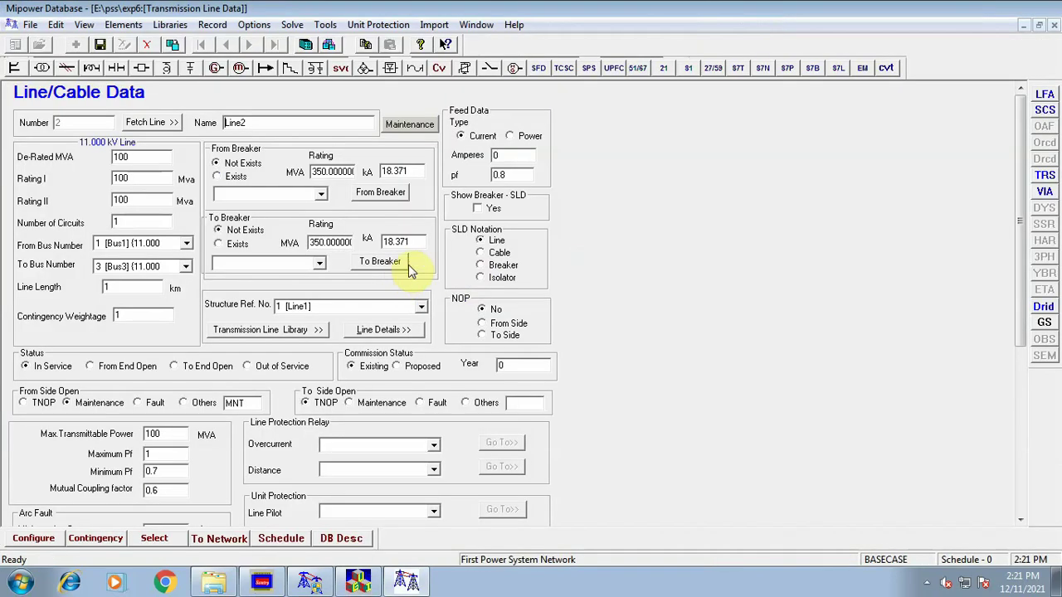
Give Line2 structure reference 2 with positive sequence resistance 0.02 pu and reactance 0.06 pu, and save the library entry and line data
click(341, 306)
text(2)
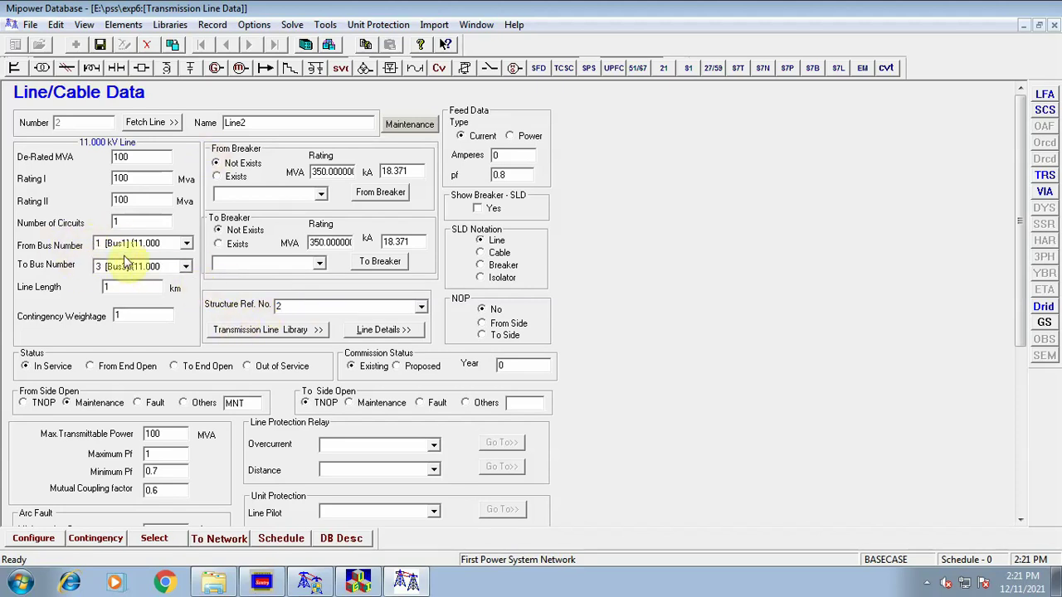
click(269, 334)
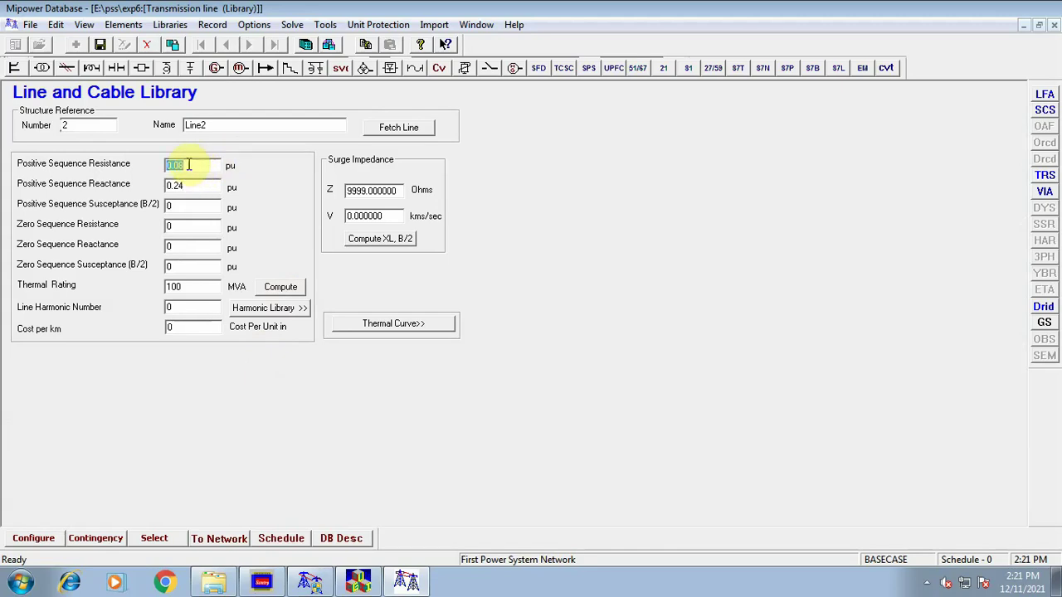
drag(176, 166, 264, 176)
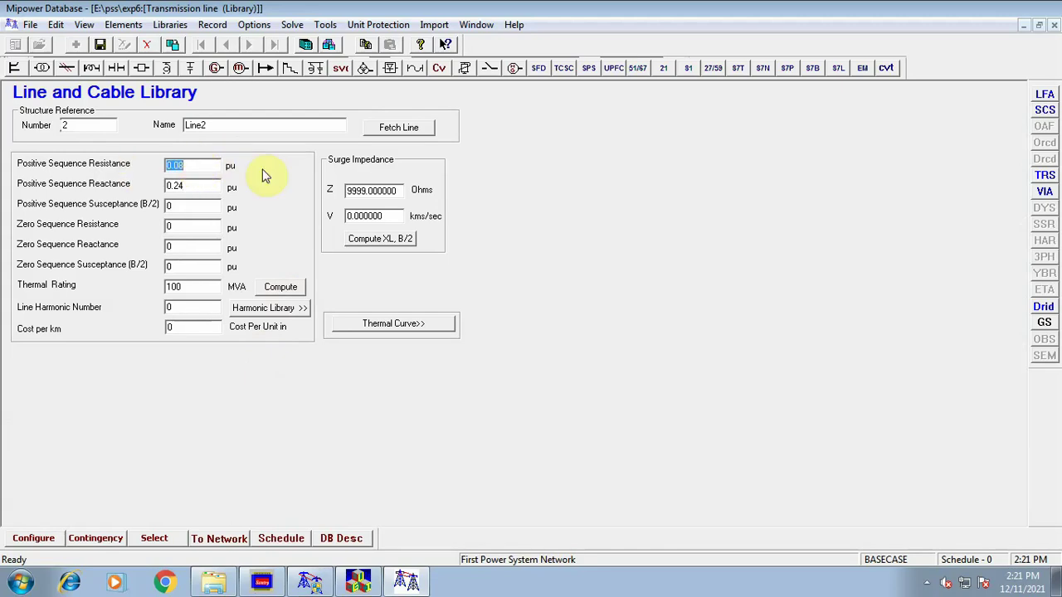
text(0.0)
key(Tab)
text(0)
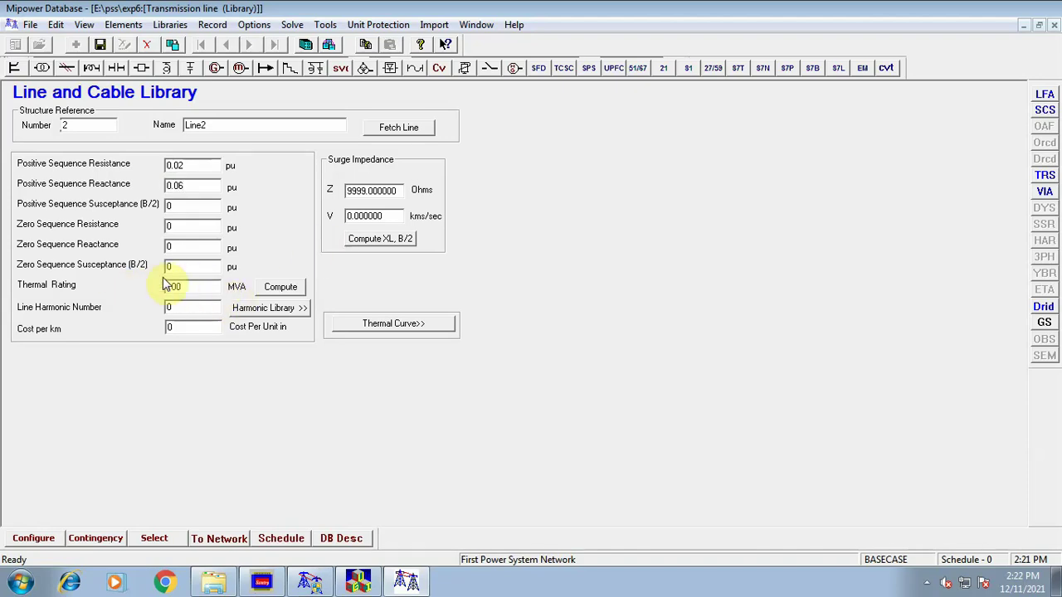
click(99, 43)
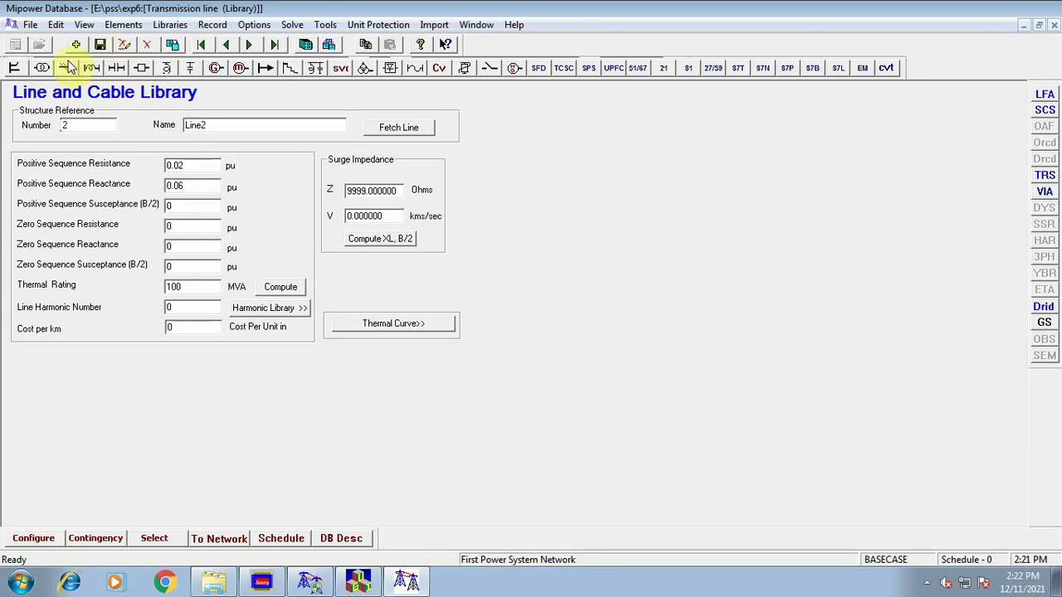
click(68, 67)
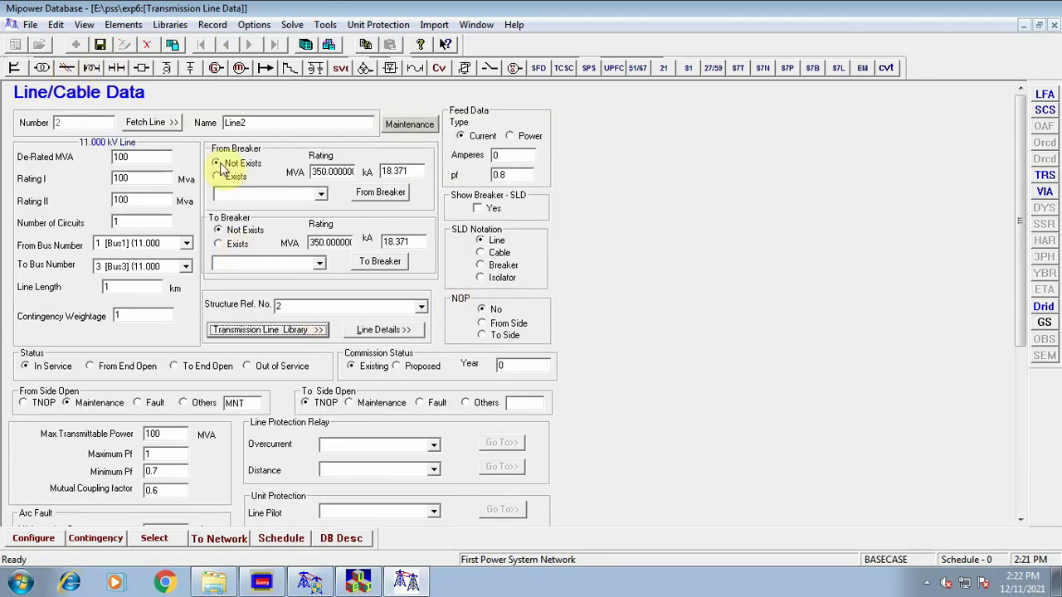
click(100, 45)
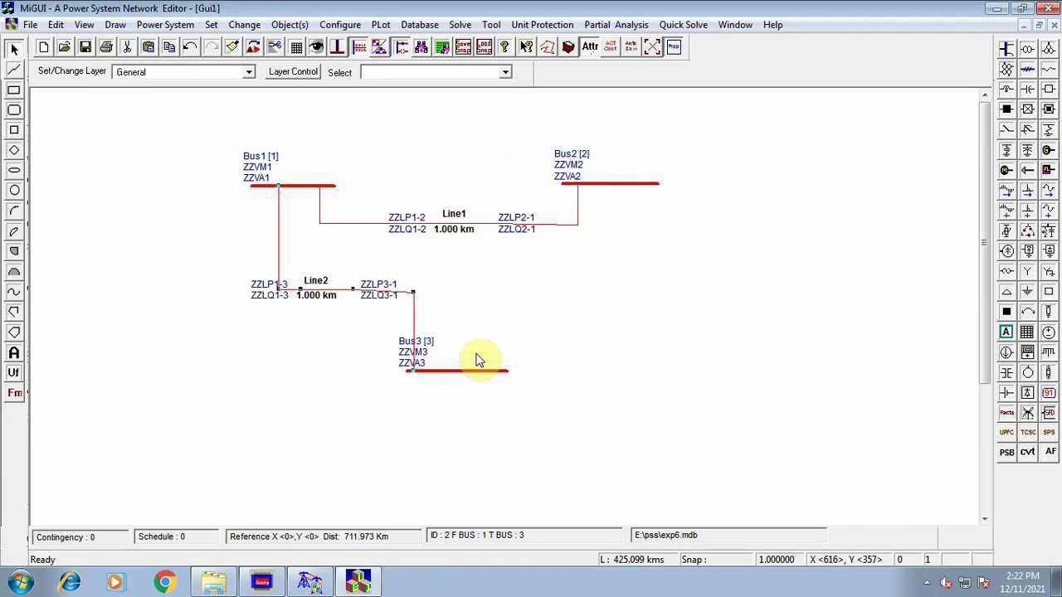
Draw a transmission line from Bus2 down to Bus3, rotated 180°, with element ID 3
click(1028, 76)
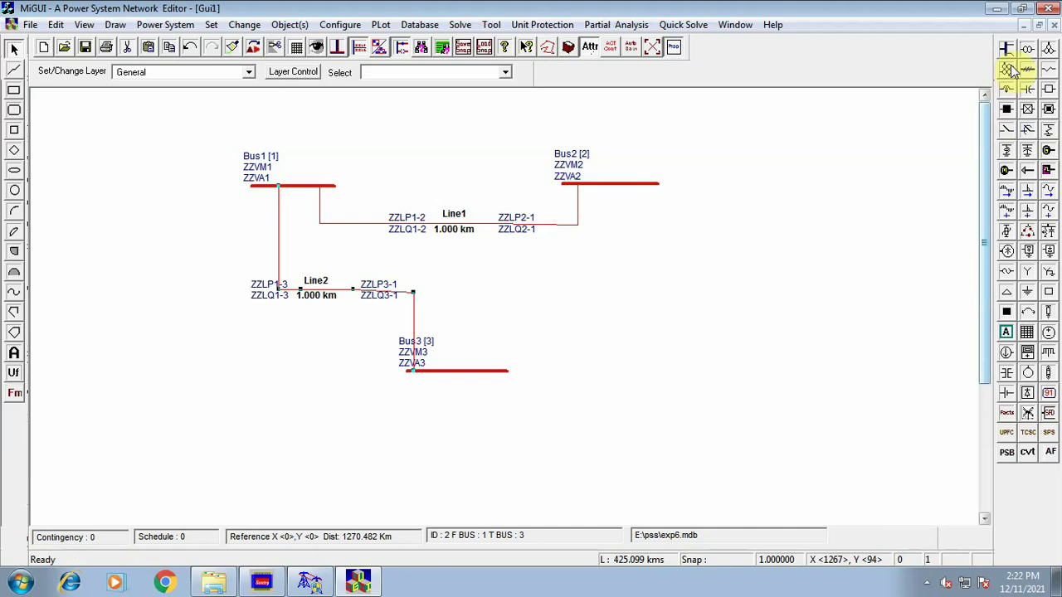
click(1030, 72)
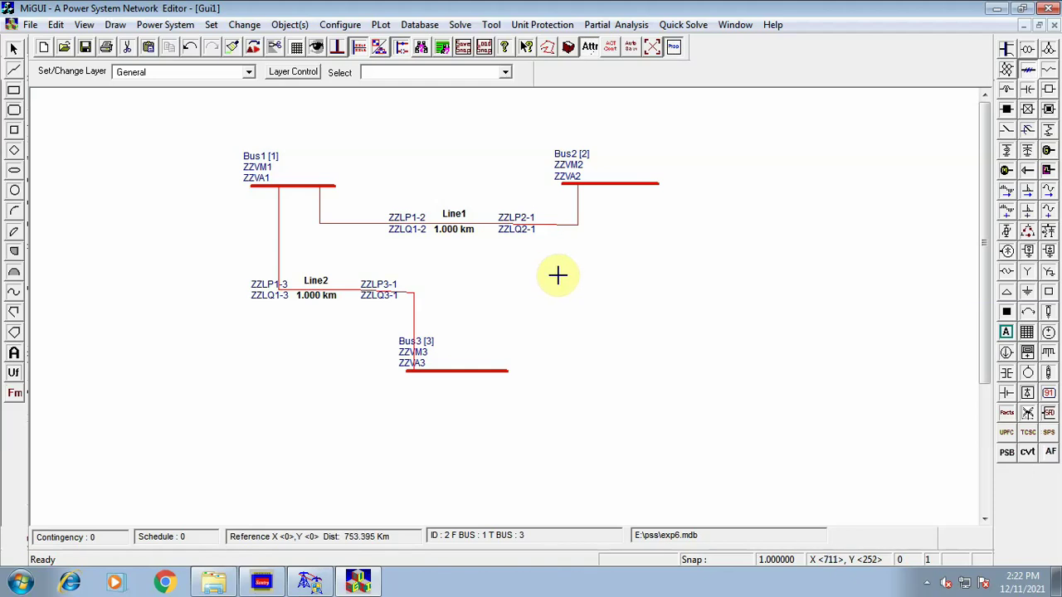
click(253, 50)
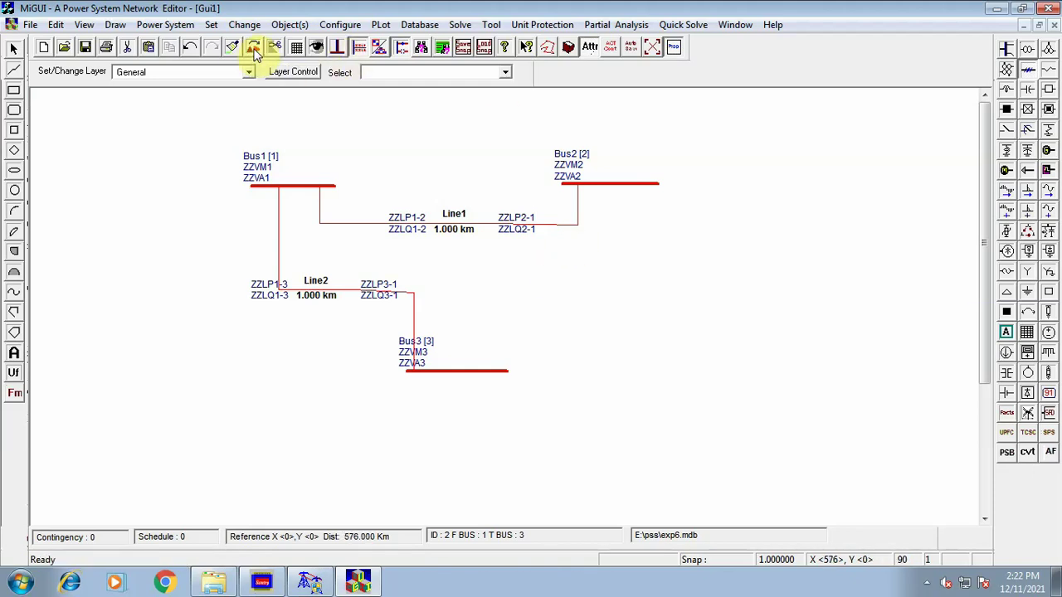
click(255, 53)
click(598, 287)
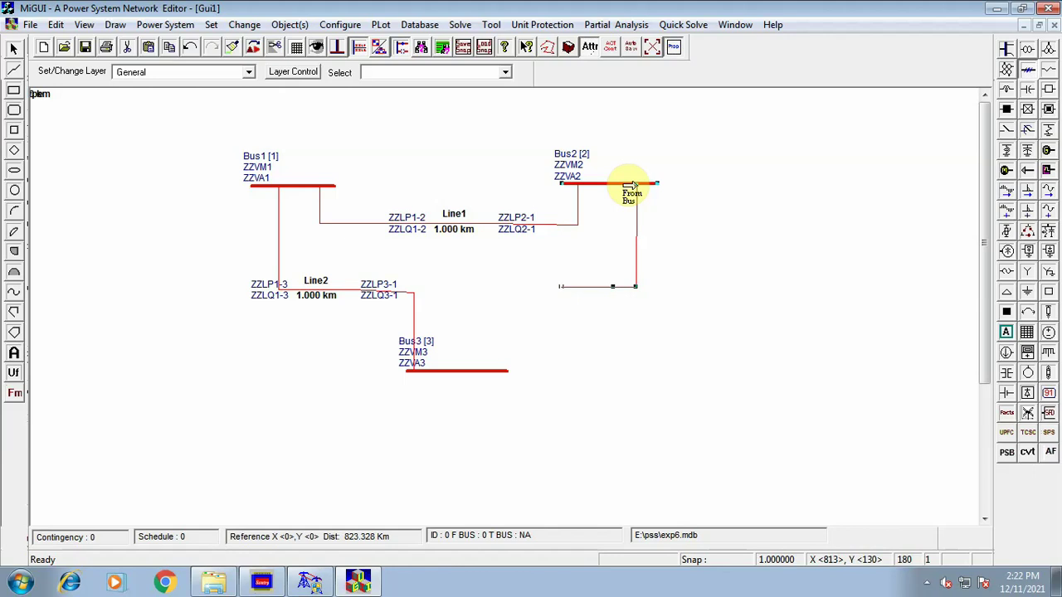
click(631, 184)
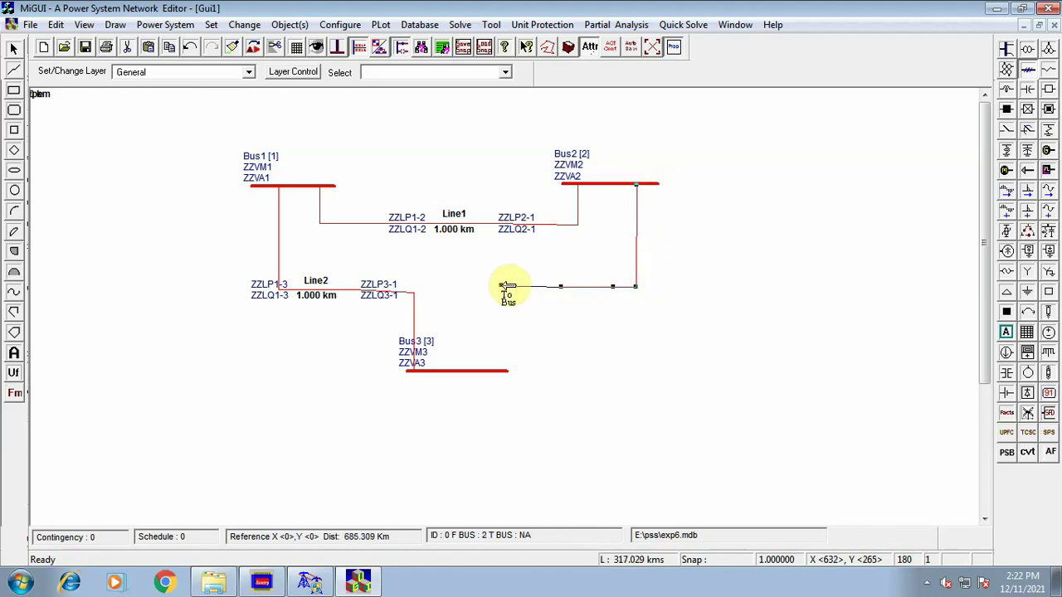
click(496, 370)
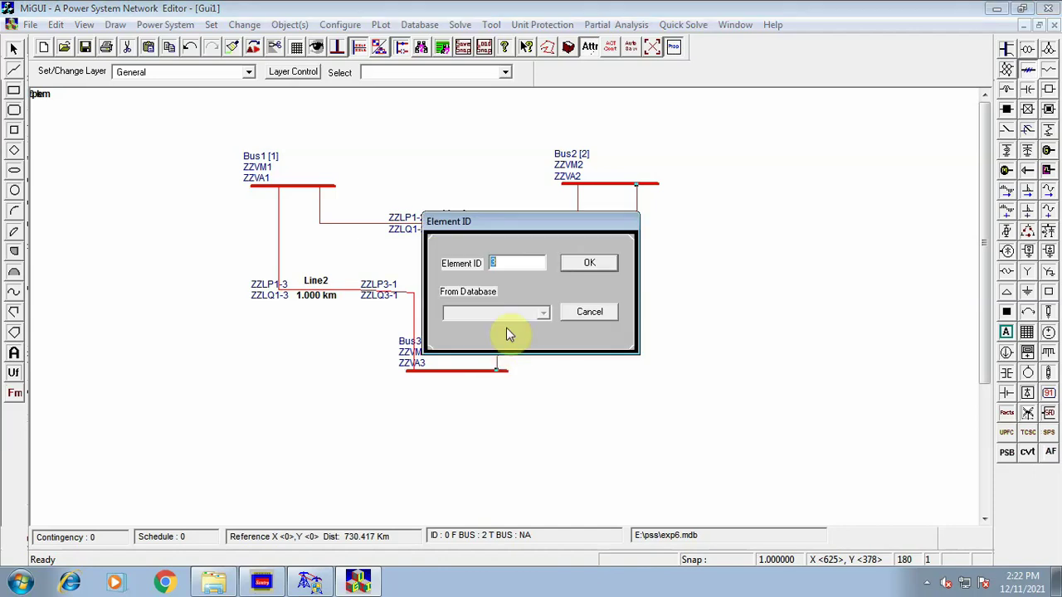
click(589, 262)
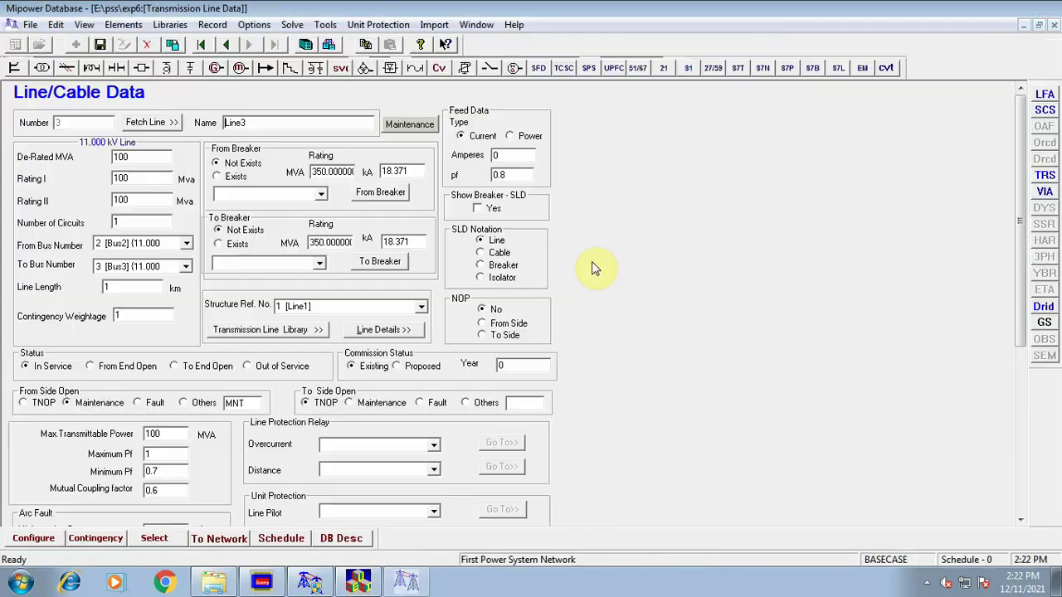
Give Line3 structure reference 3 with positive sequence resistance 0.06 pu and reactance 0.18 pu, and save the library entry and line data
click(327, 304)
text(3)
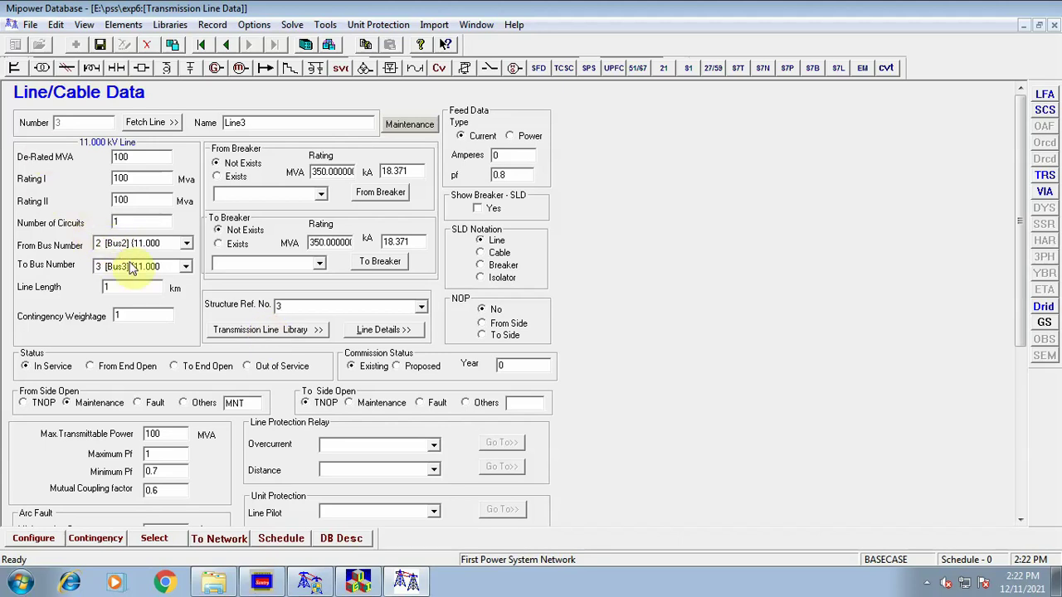
click(248, 330)
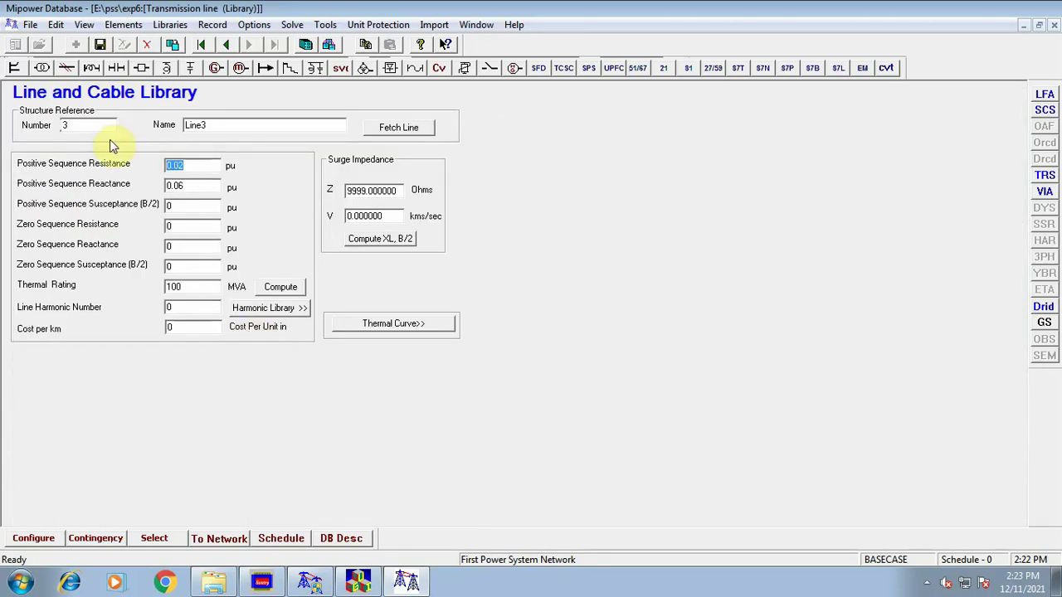
text(0.06)
key(Tab)
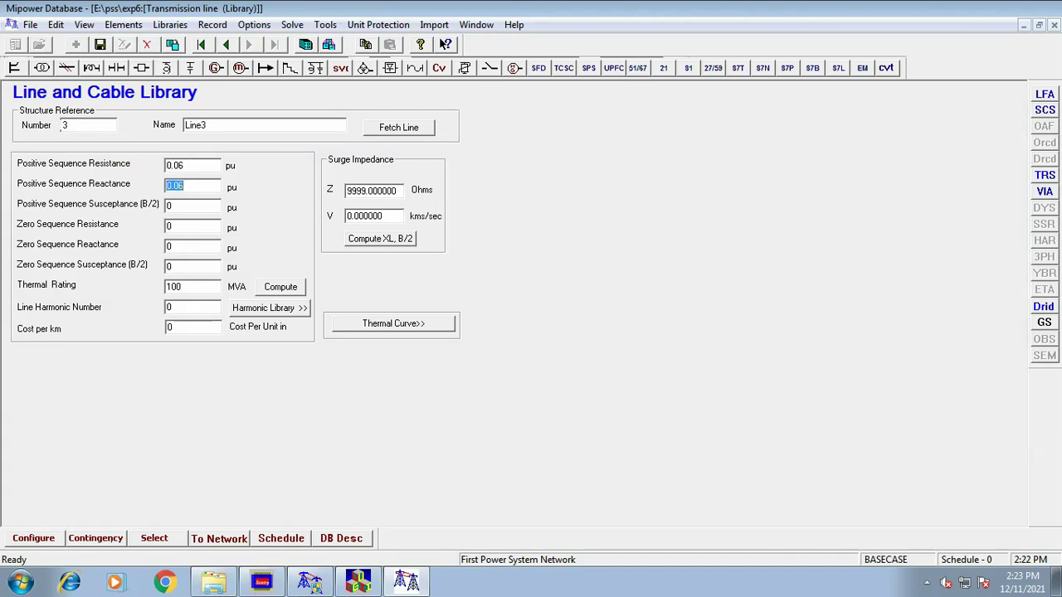
text(0.18)
click(68, 69)
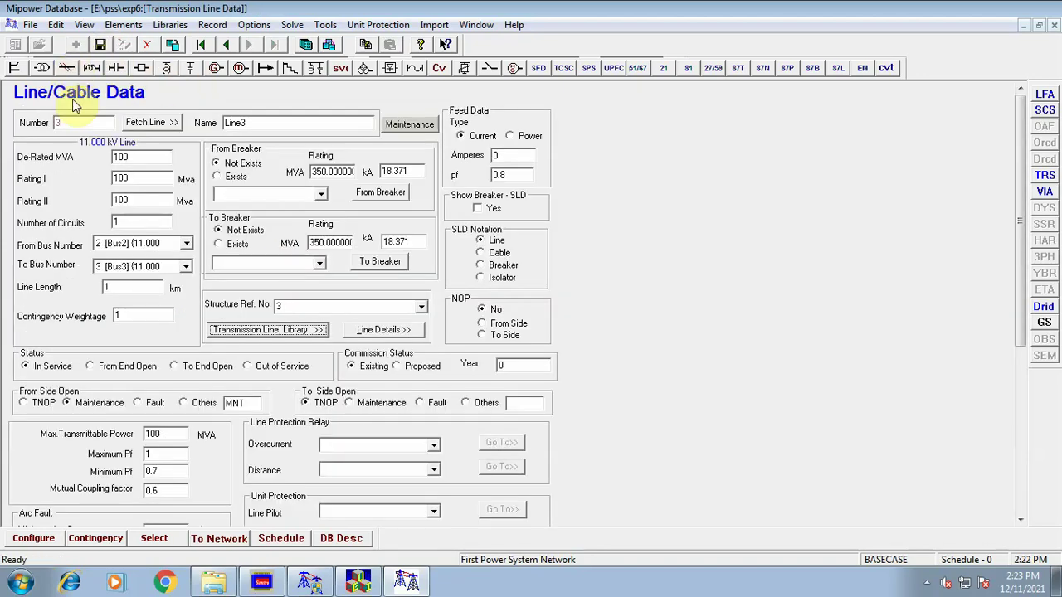
click(100, 44)
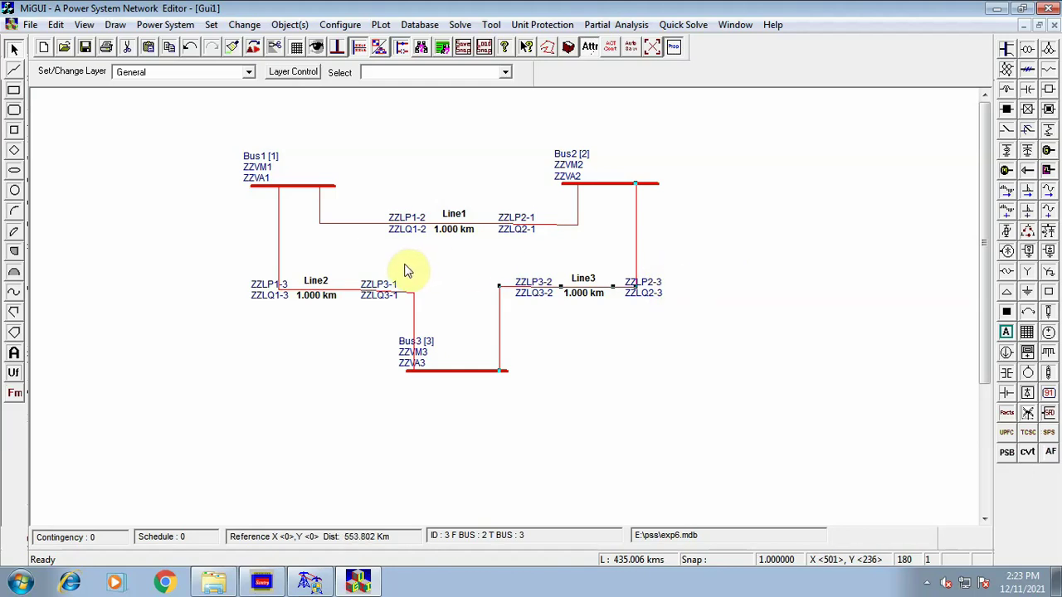
click(905, 285)
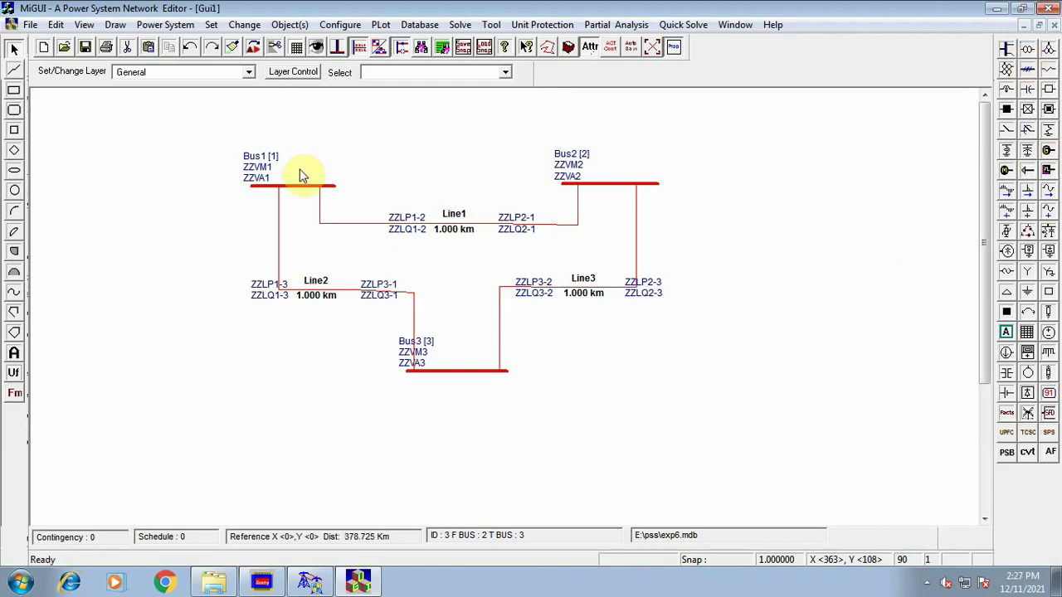
Place a generator above Bus1, connected to that bus, with element ID 1
click(1049, 152)
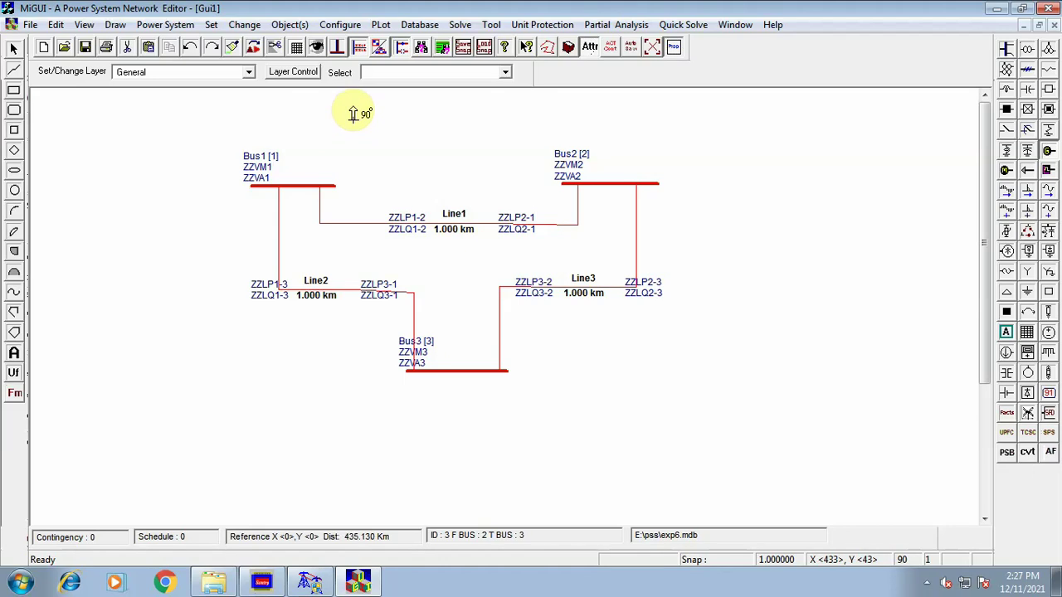
click(292, 180)
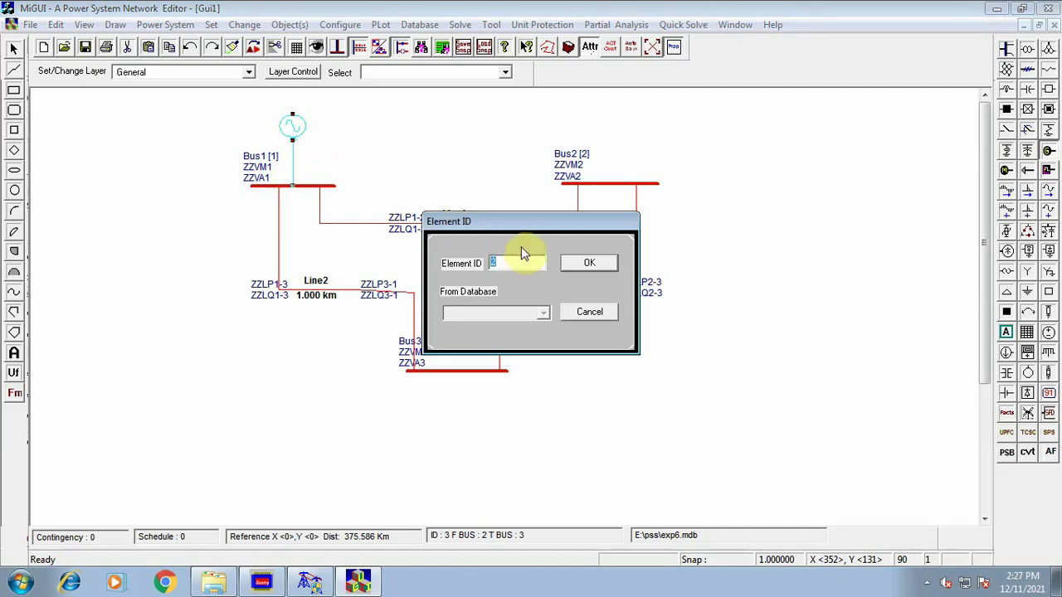
text(1)
click(595, 264)
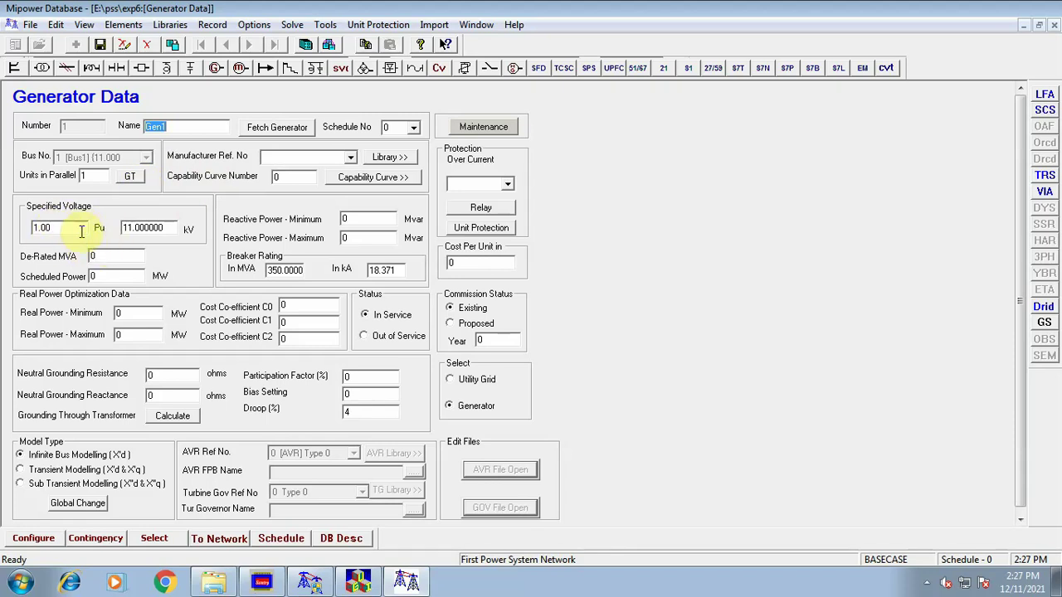
Set Gen1's specified voltage to 1.05 pu and its de-rated MVA to 100
drag(81, 231, 5, 220)
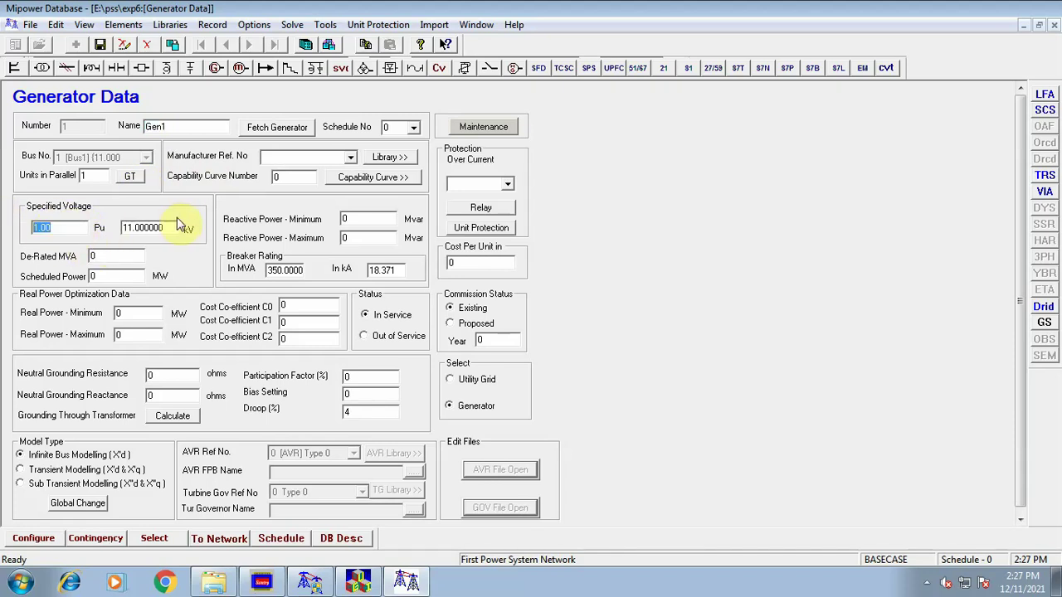
text(1.0)
click(169, 227)
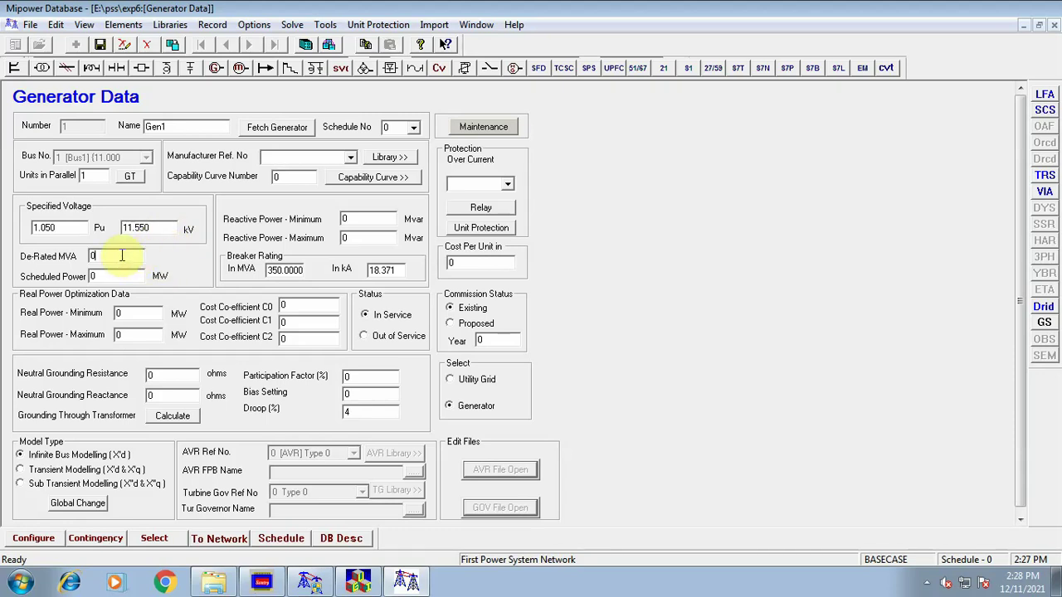
double_click(122, 256)
text(100)
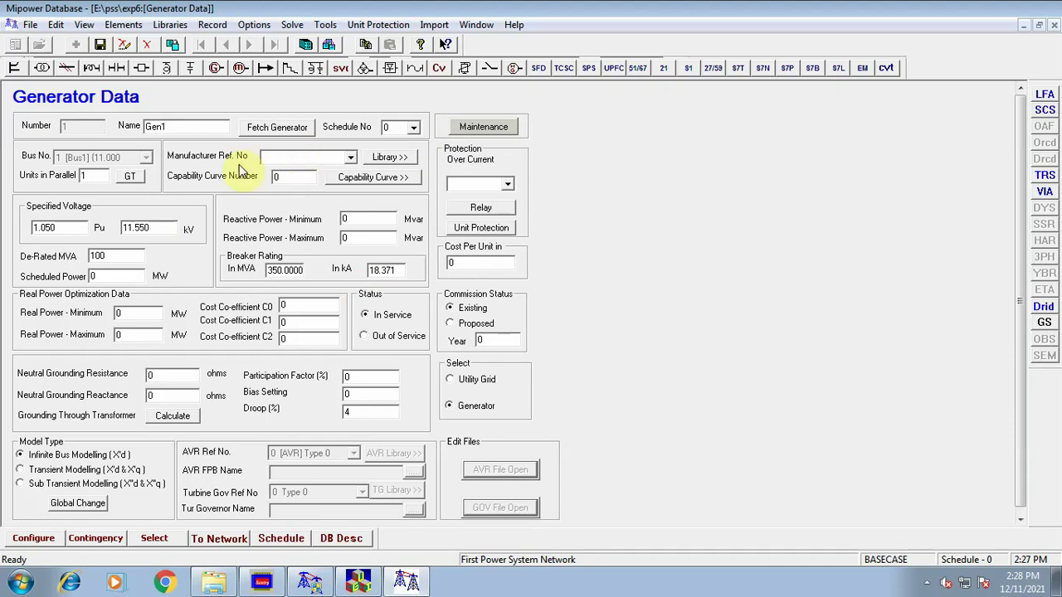
Assign manufacturer reference 1 to Gen1, and save its generator library entry and the generator data
text(1)
click(390, 157)
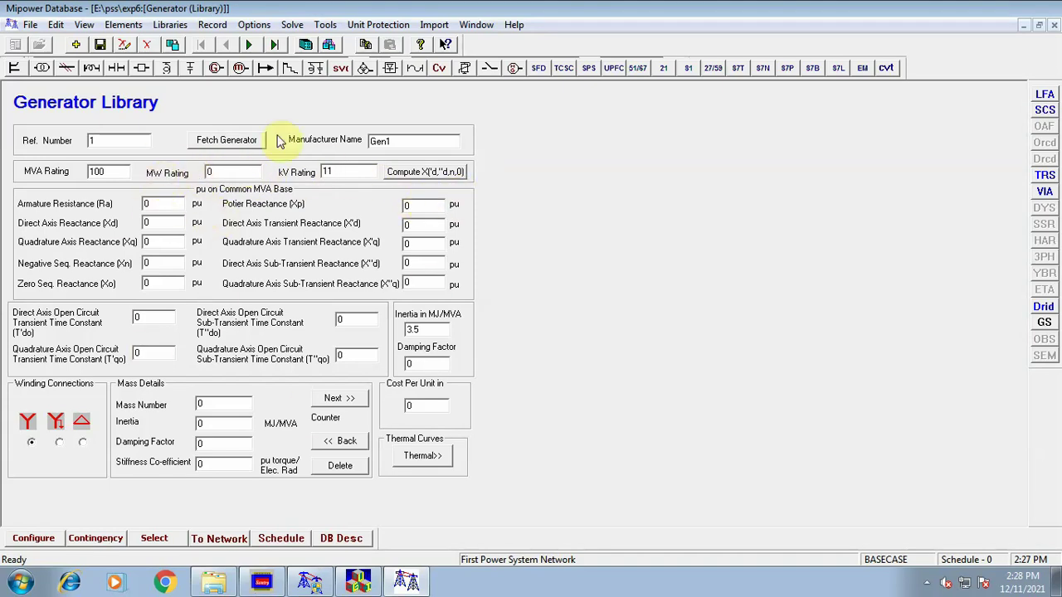
click(218, 72)
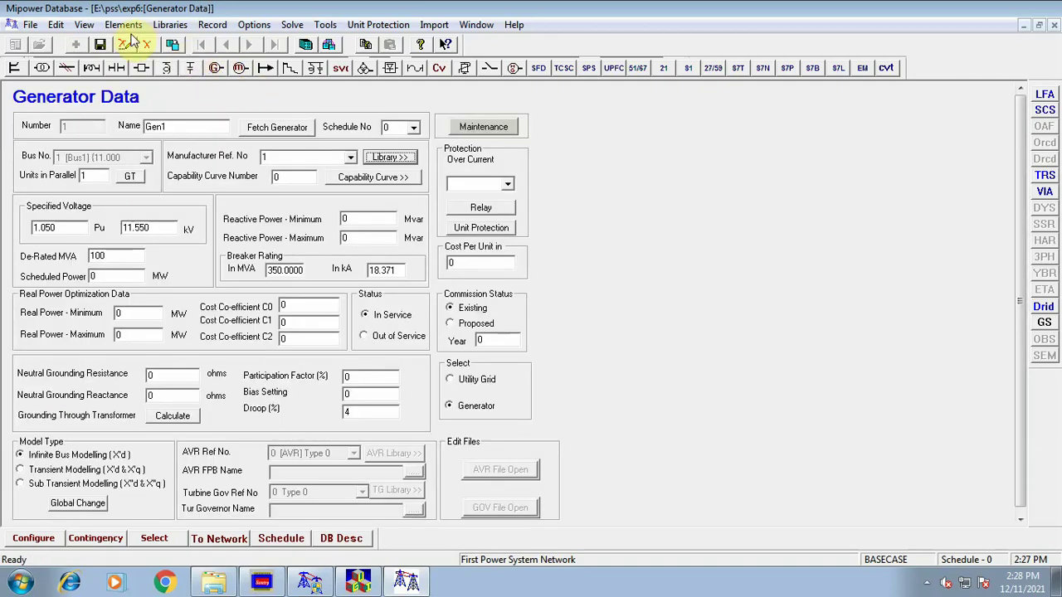
click(100, 47)
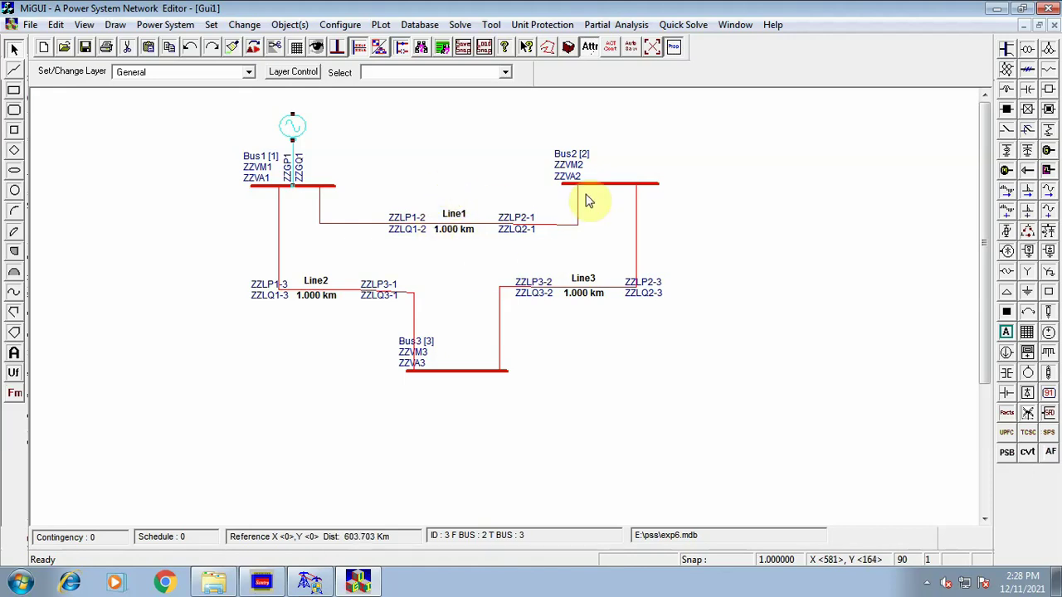
Place a load on Bus2, rotated 90° to point upward, with element ID 1
click(1027, 172)
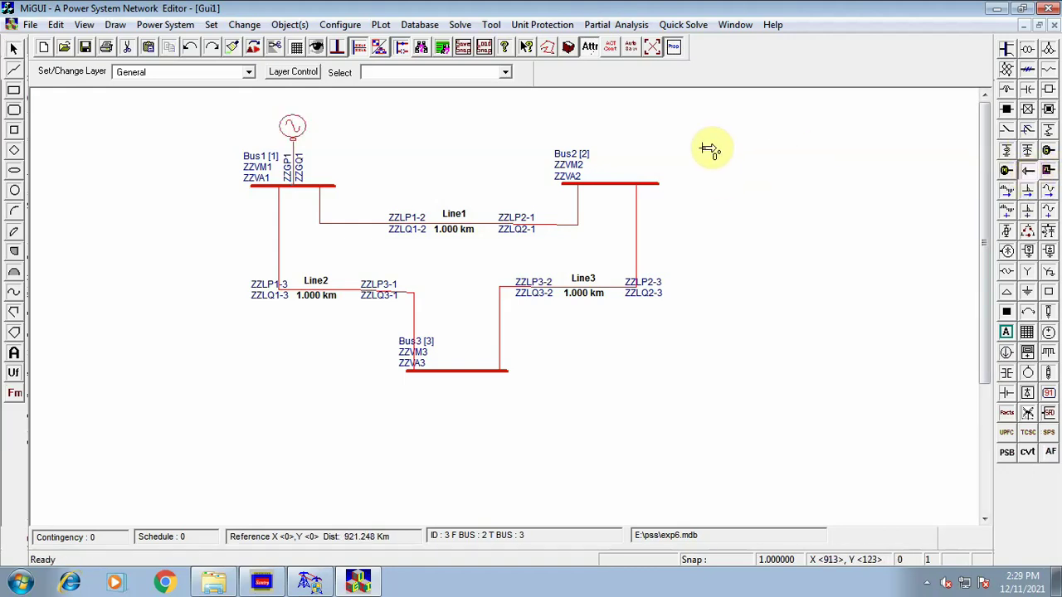
click(256, 48)
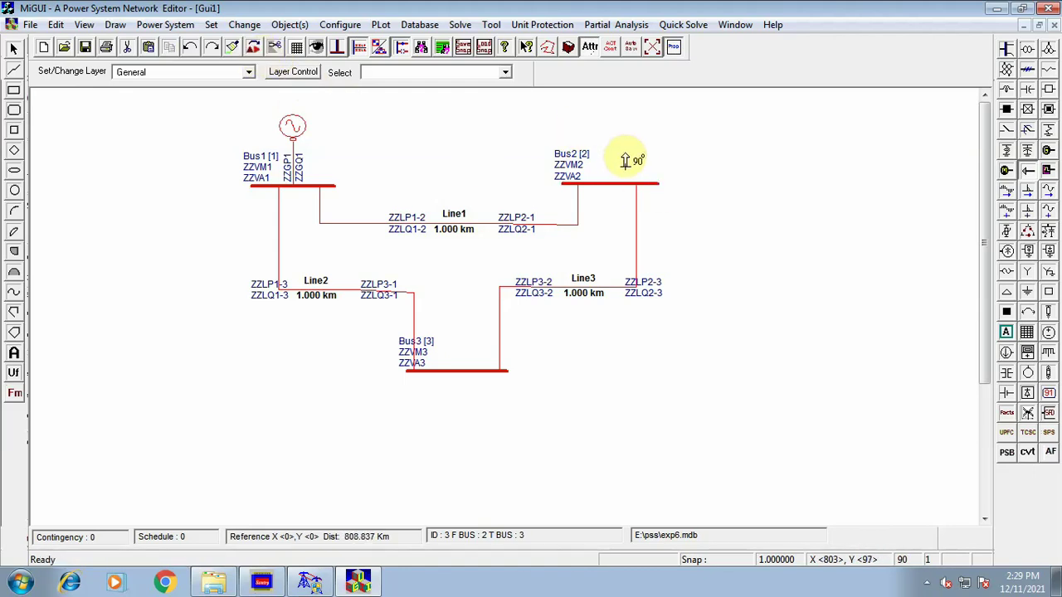
click(608, 178)
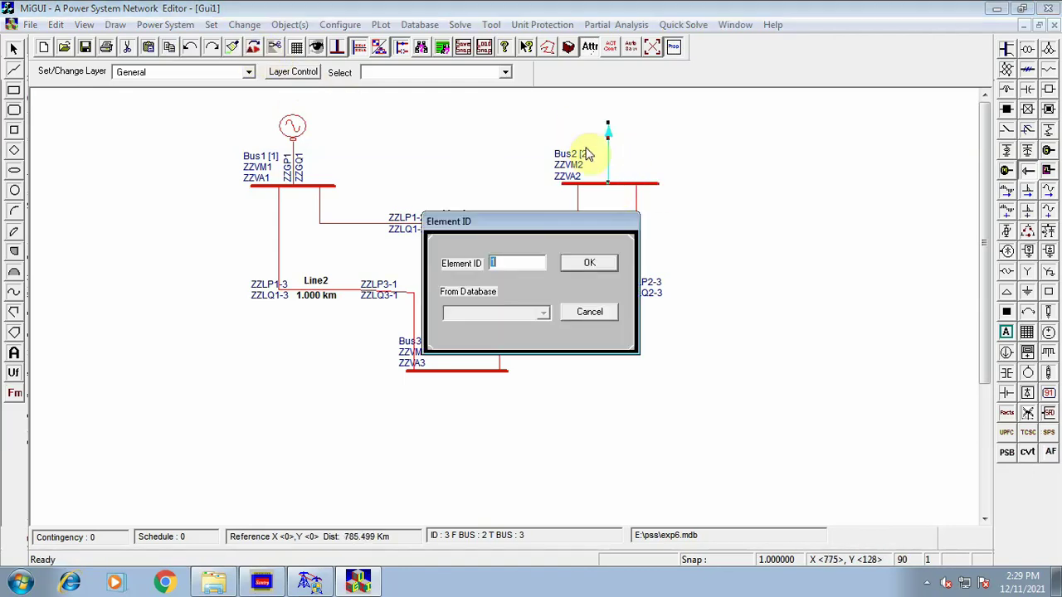
click(591, 264)
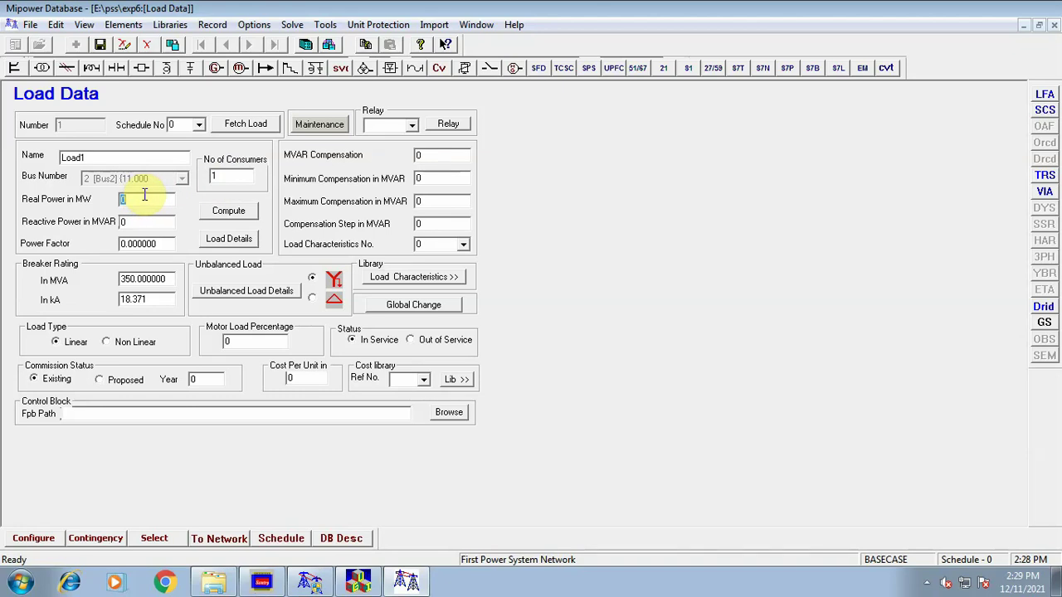
Set Load1's real power to 50 MW and reactive power to 20 MVAR, and save the load data
text(50)
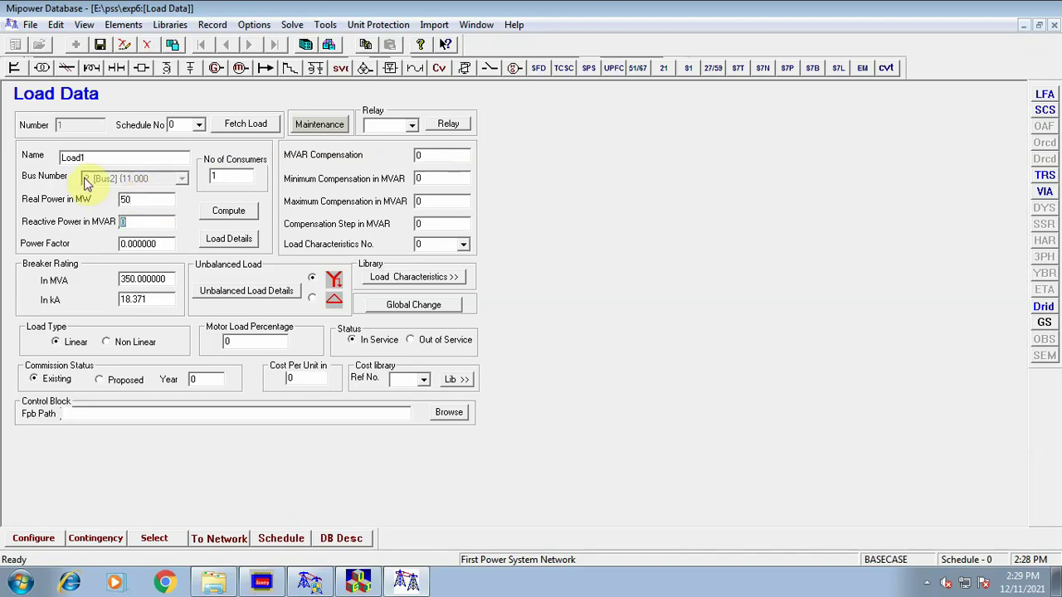
text(2)
text(0)
click(168, 245)
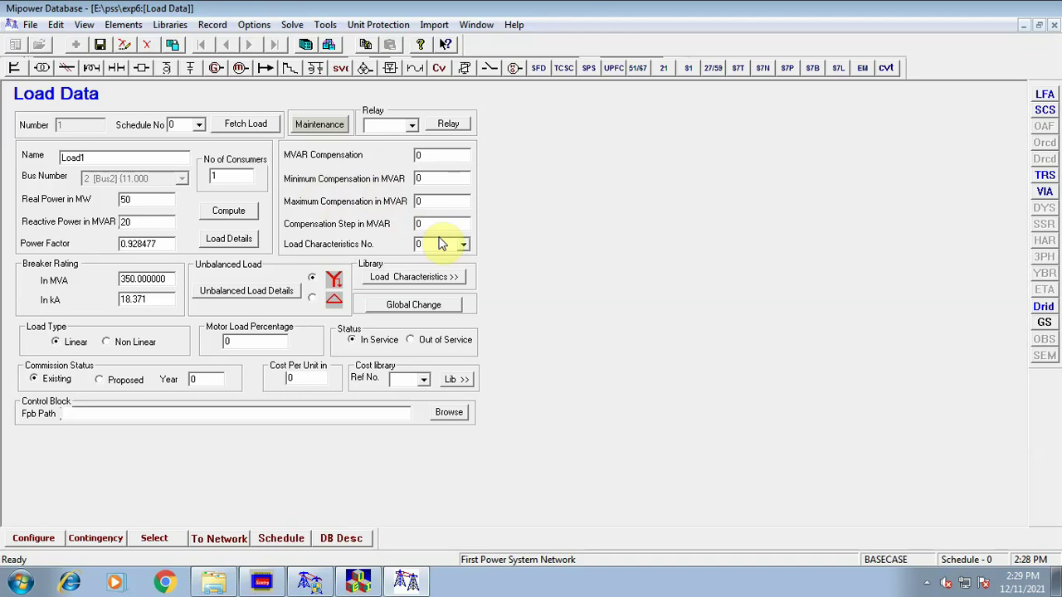
click(99, 44)
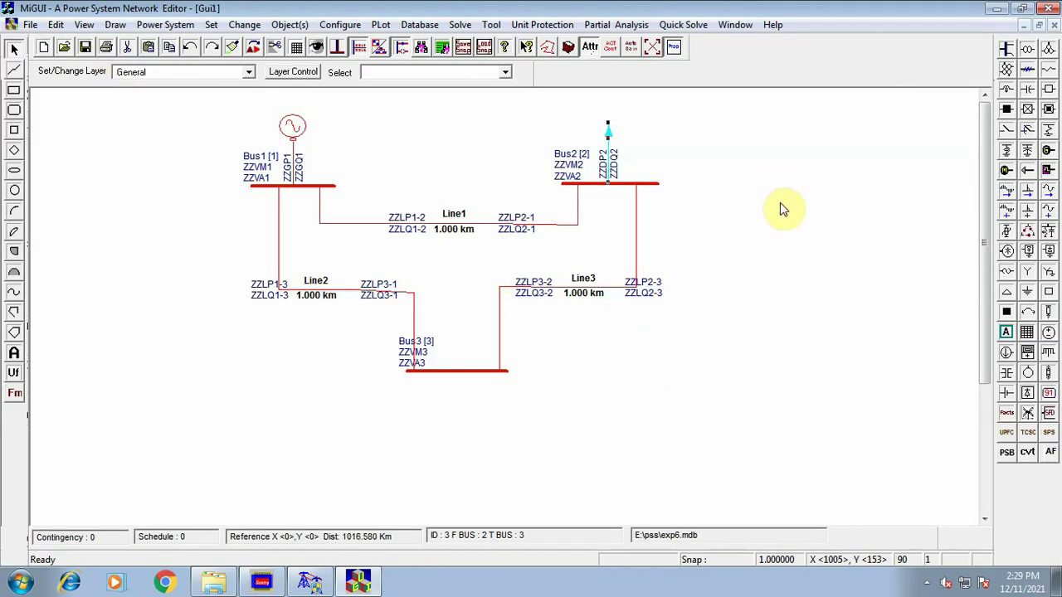
click(864, 216)
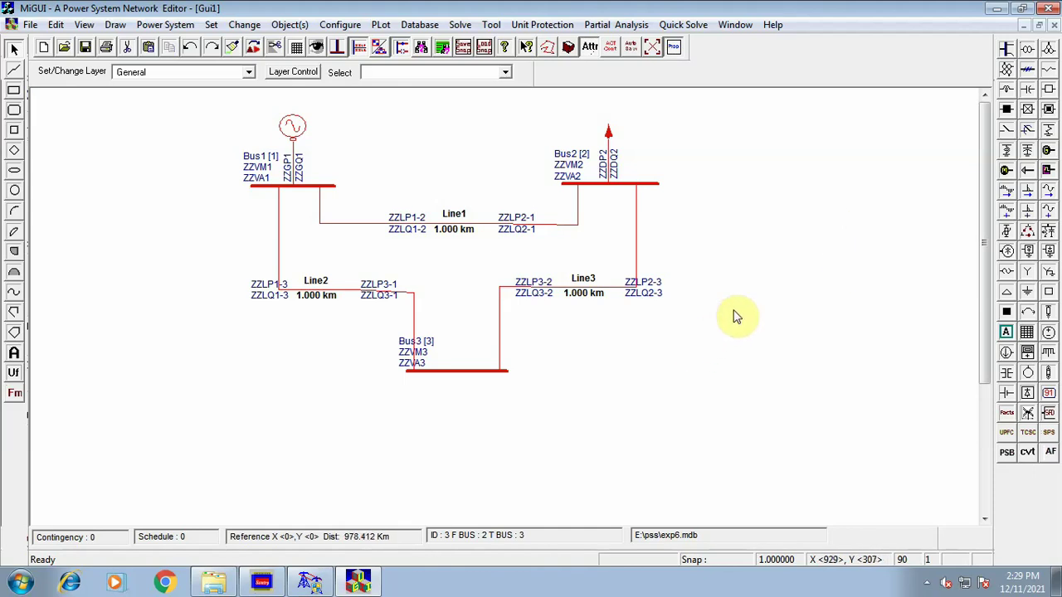
Place a downward-pointing load with element ID 2 on Bus3, set it to 60 MW and 25 MVAR, and save the load data
click(1028, 173)
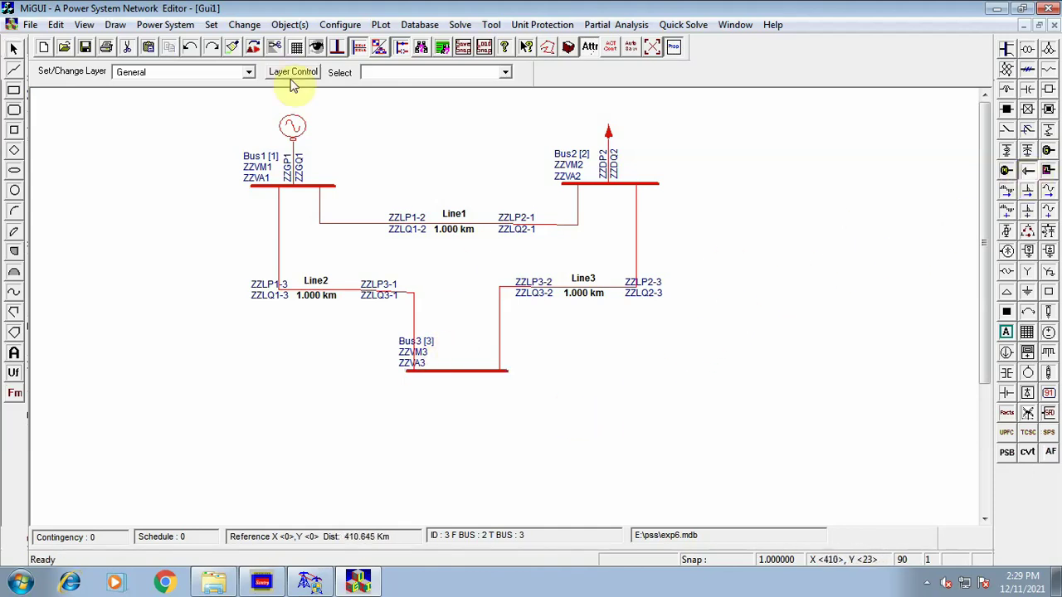
click(254, 47)
click(456, 378)
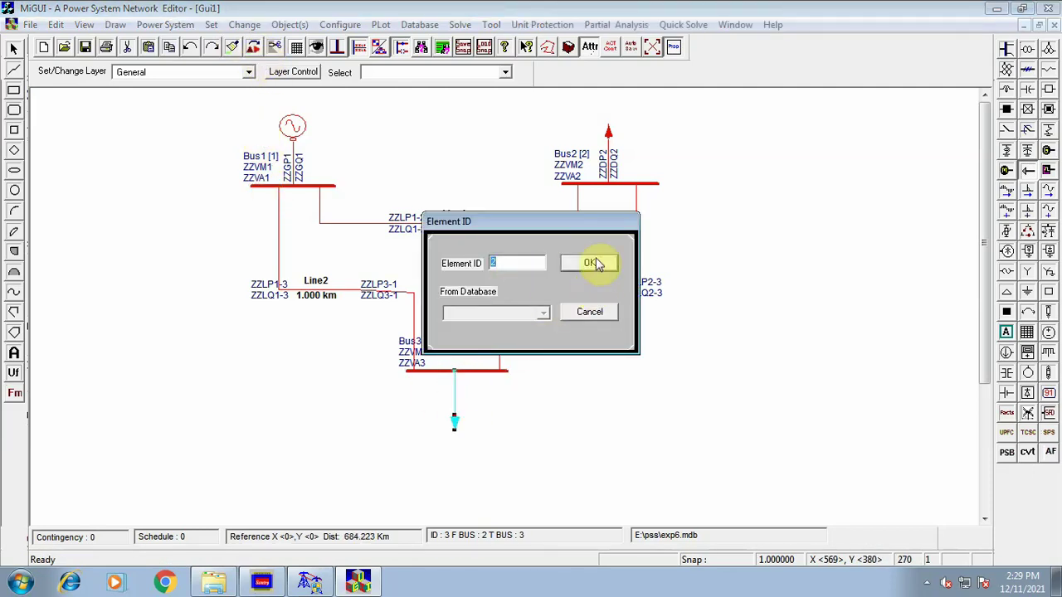
click(590, 263)
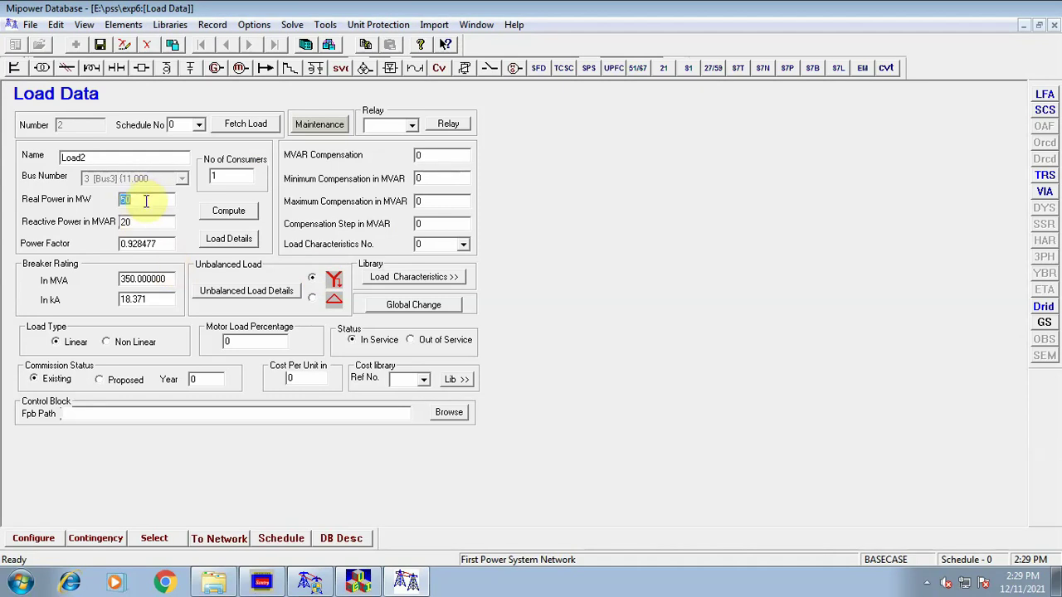
text(60)
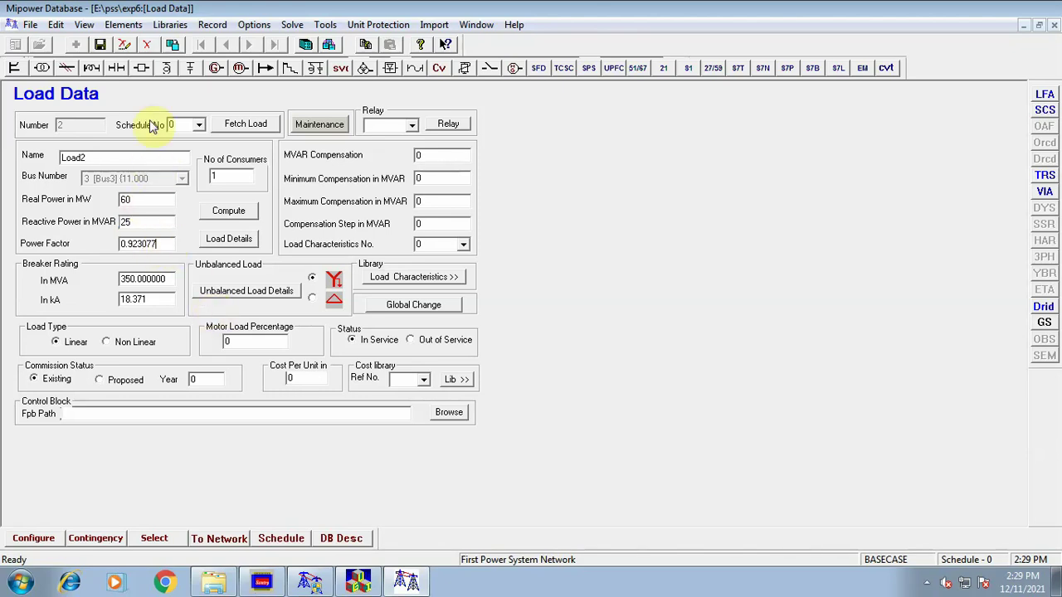
click(104, 44)
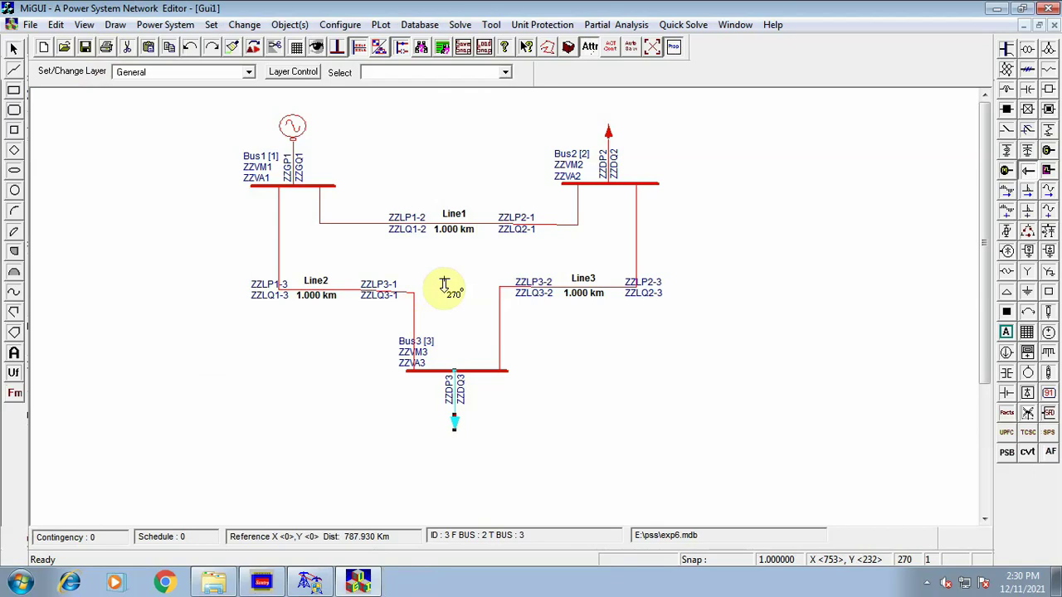
Configure the load flow study for case 1 to use the Newton Raphson method with the Detailed Results with Data print option
key(Escape)
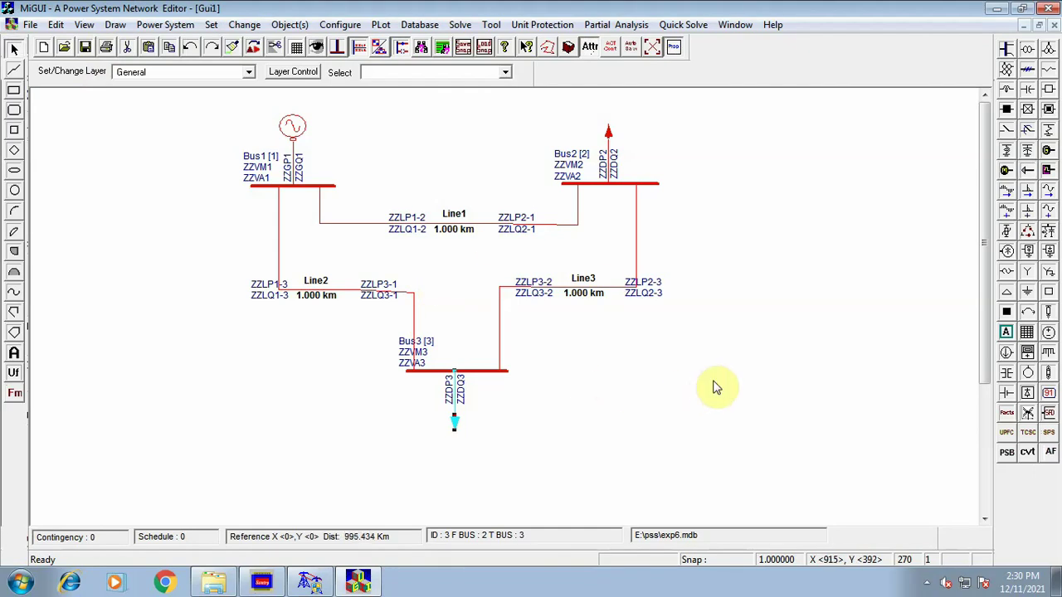
click(724, 377)
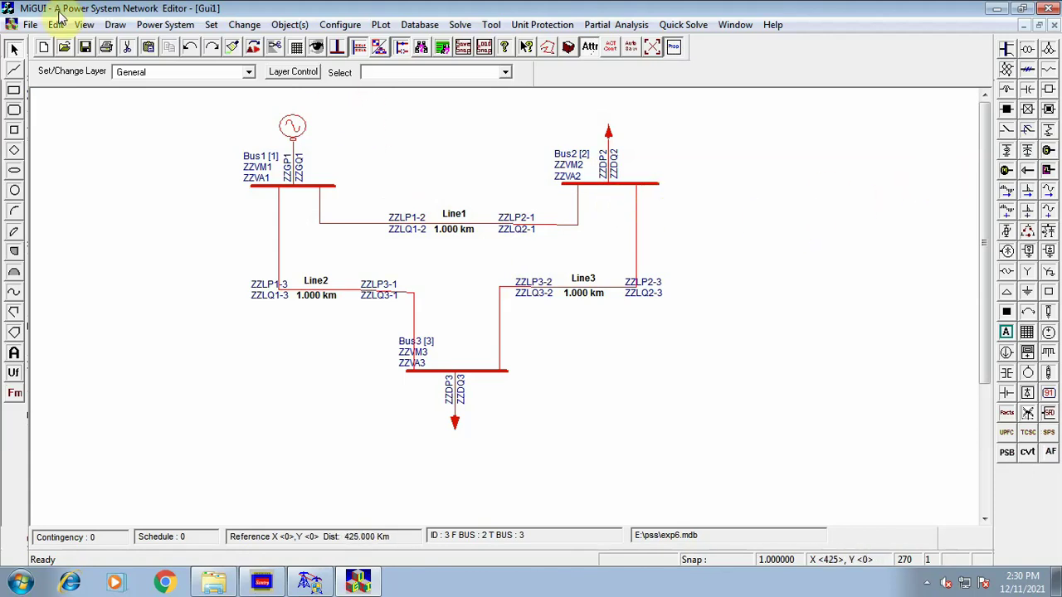
click(461, 26)
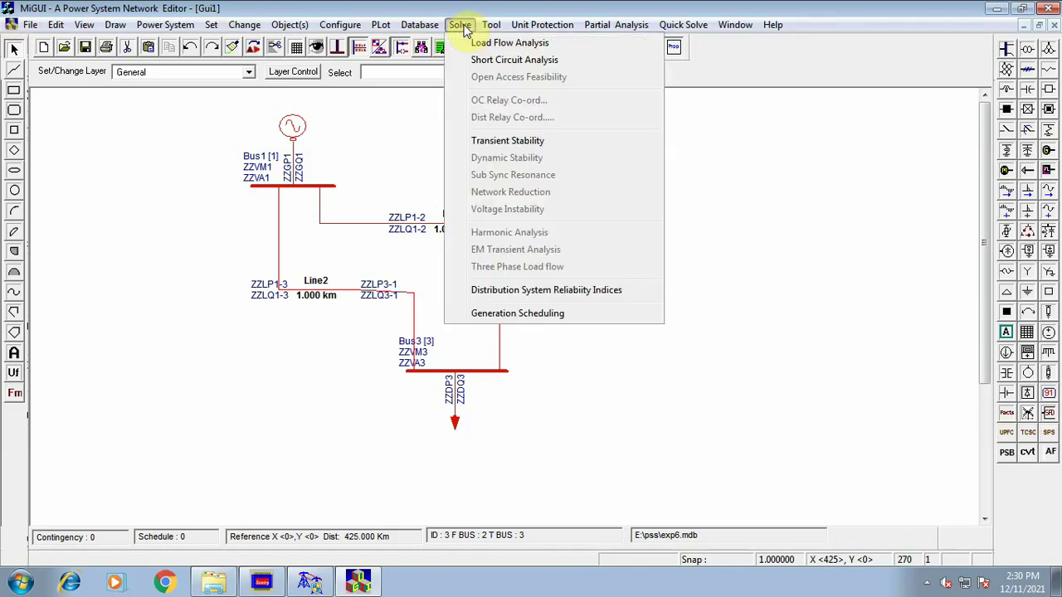
click(509, 43)
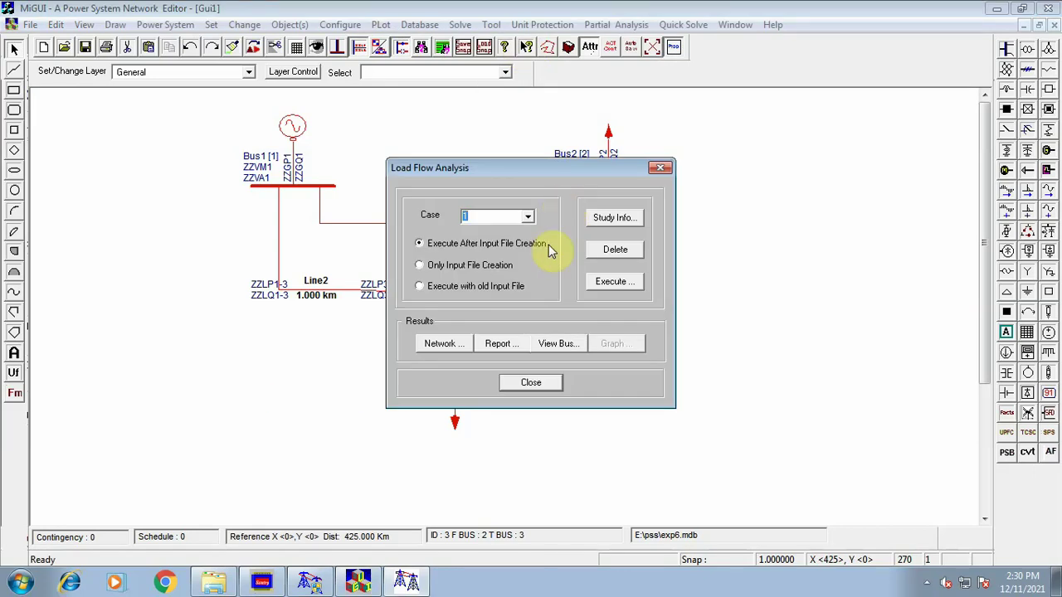
click(620, 218)
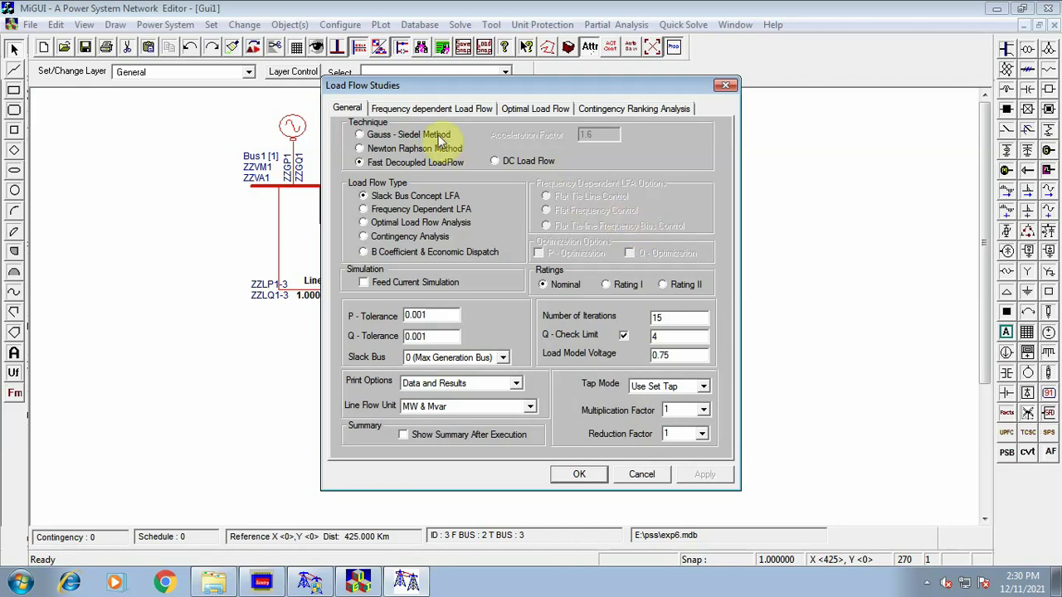
click(361, 151)
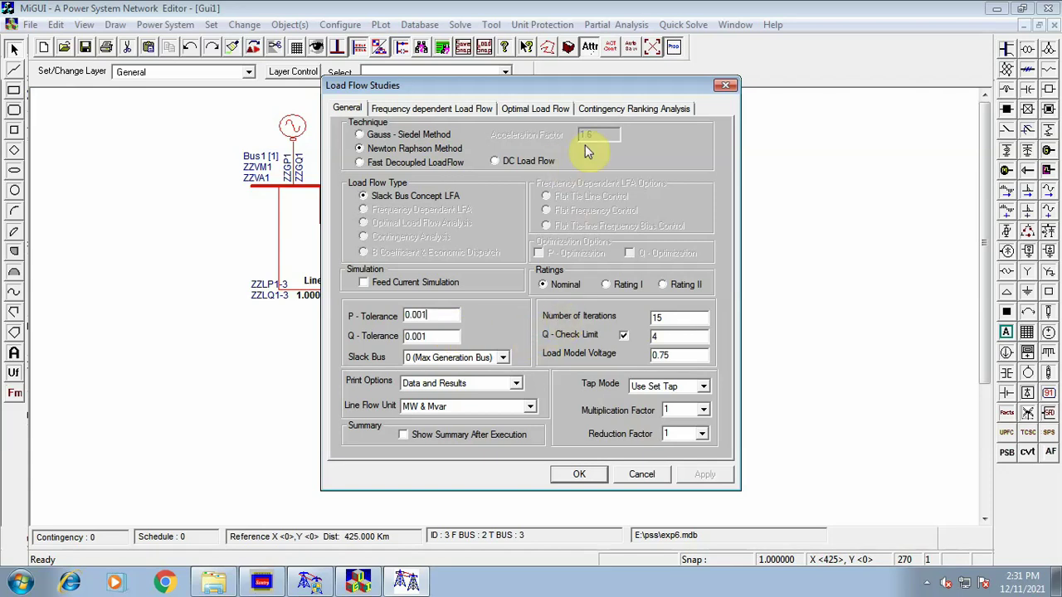
click(515, 383)
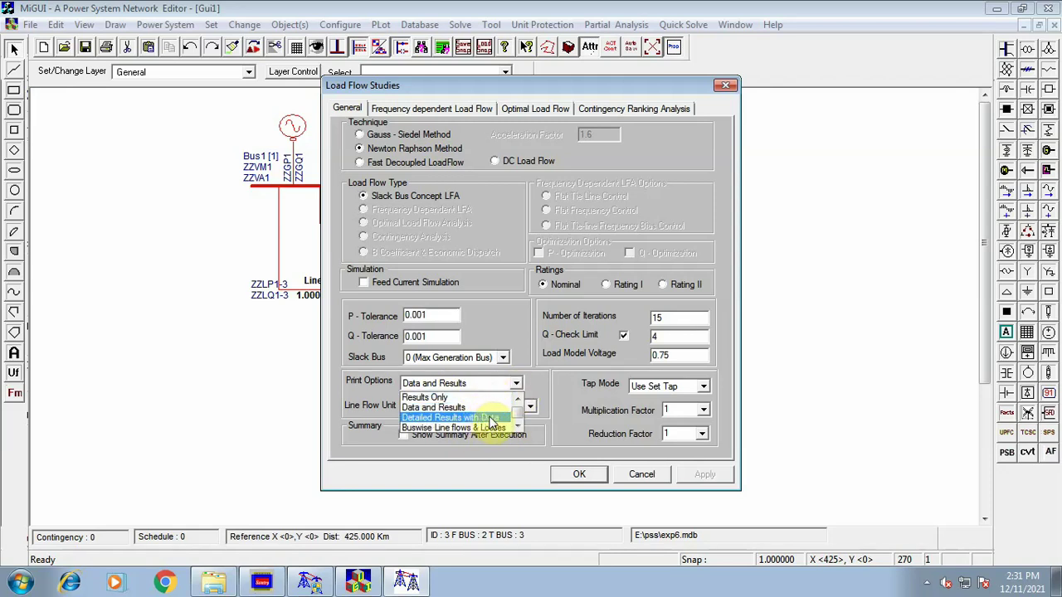
click(490, 419)
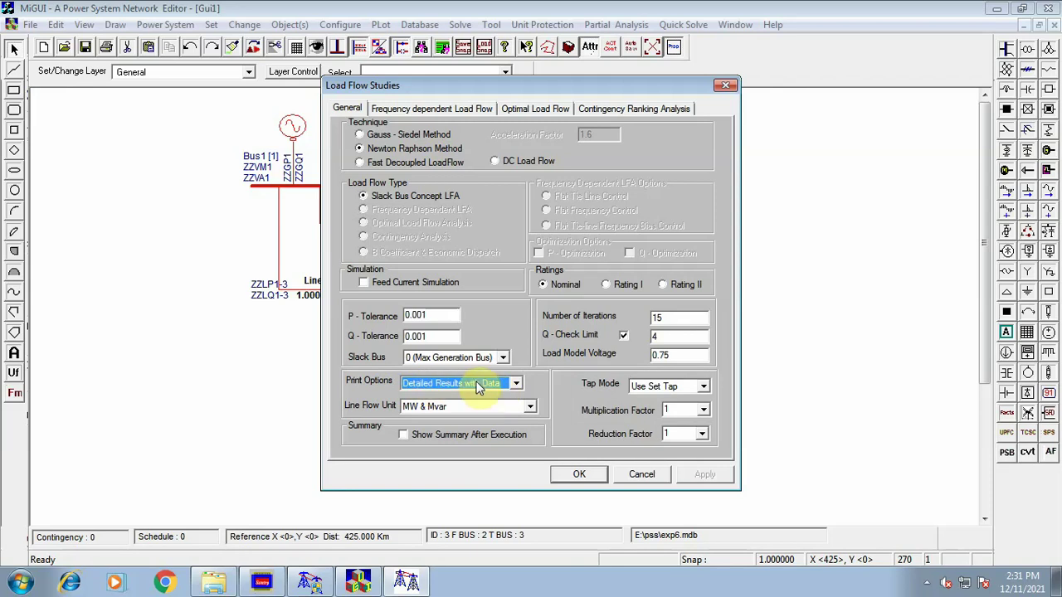
click(580, 474)
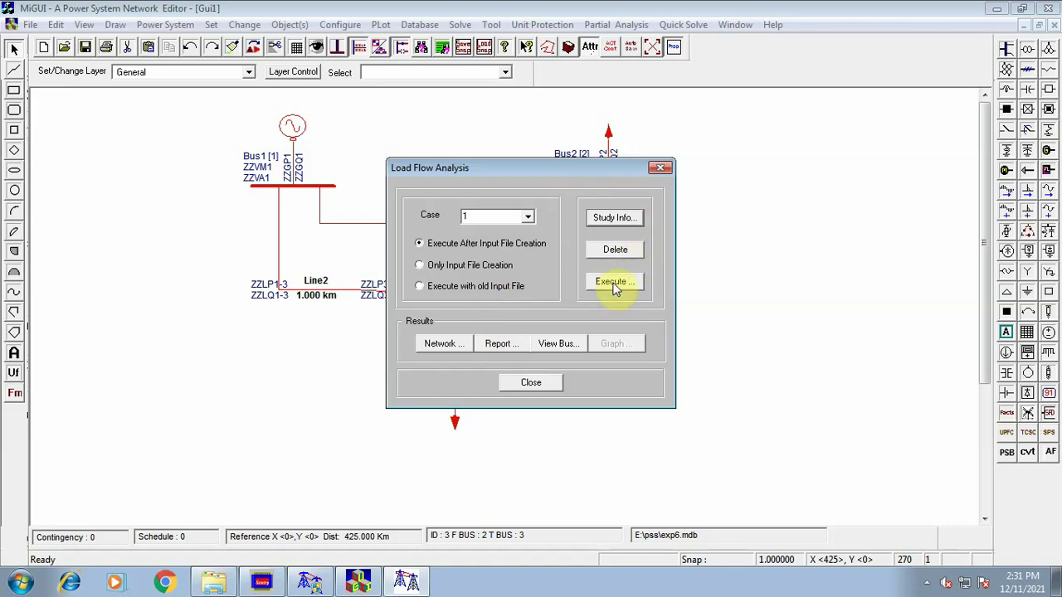
Execute the load flow analysis for case 1 and open its standard report in a maximized window
click(615, 287)
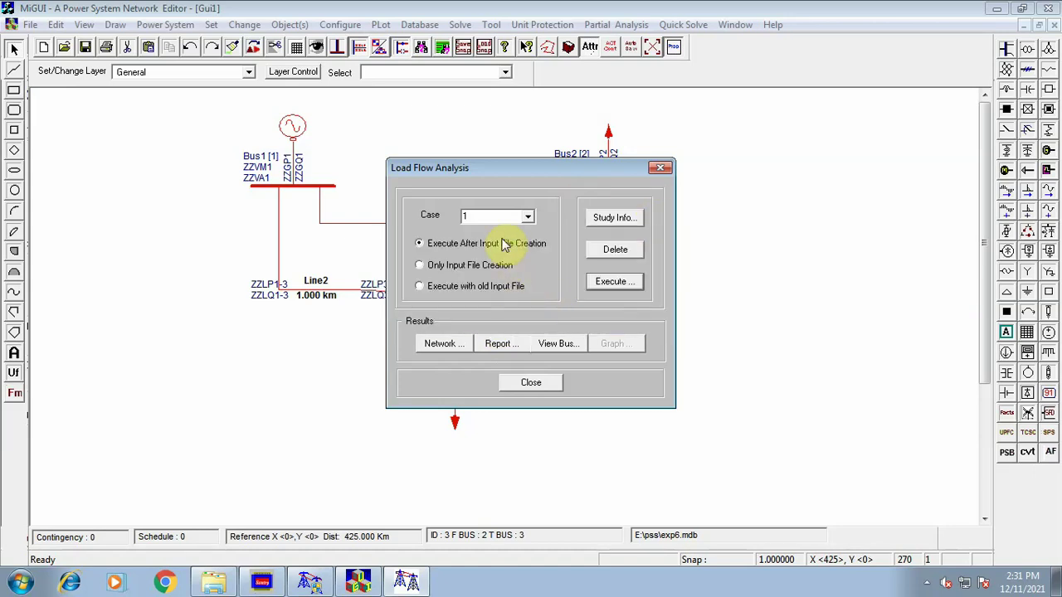
click(496, 345)
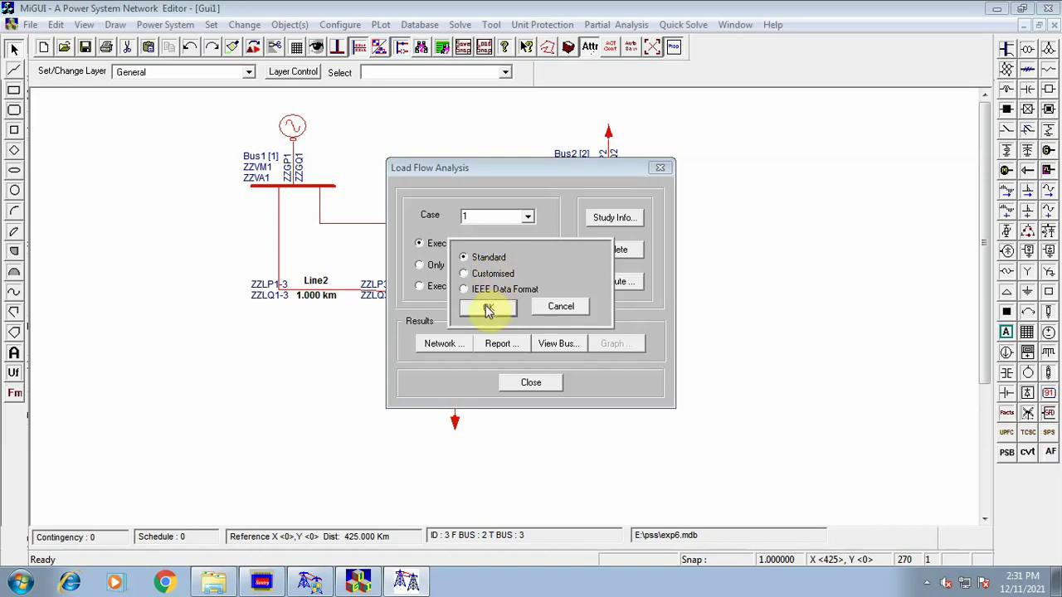
click(488, 308)
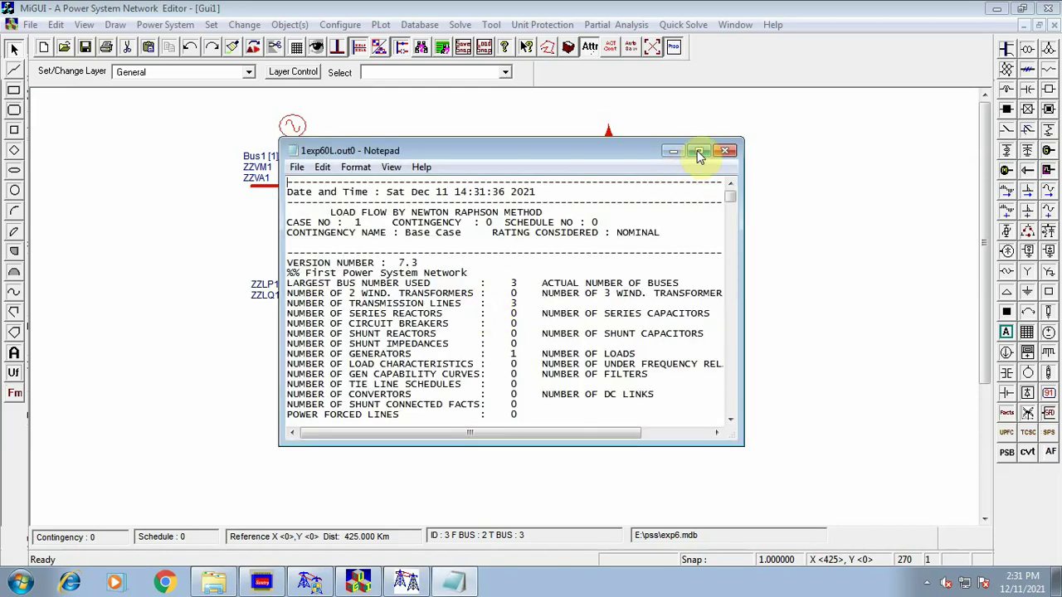
click(699, 150)
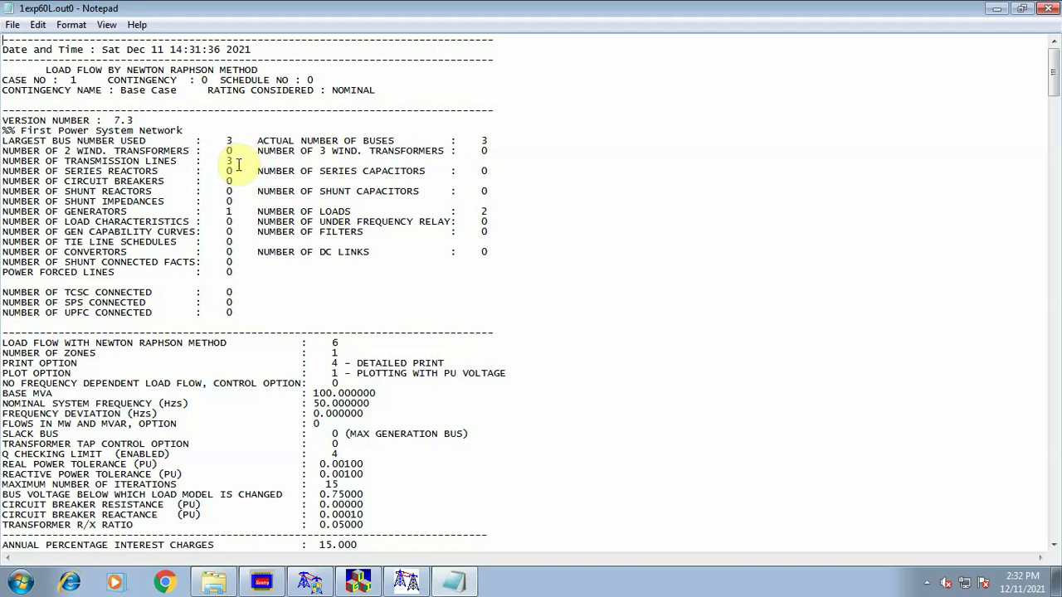
Review the report's element counts, study settings, bus, line, generator and load data, and the Y-bus admittances
drag(145, 141, 33, 159)
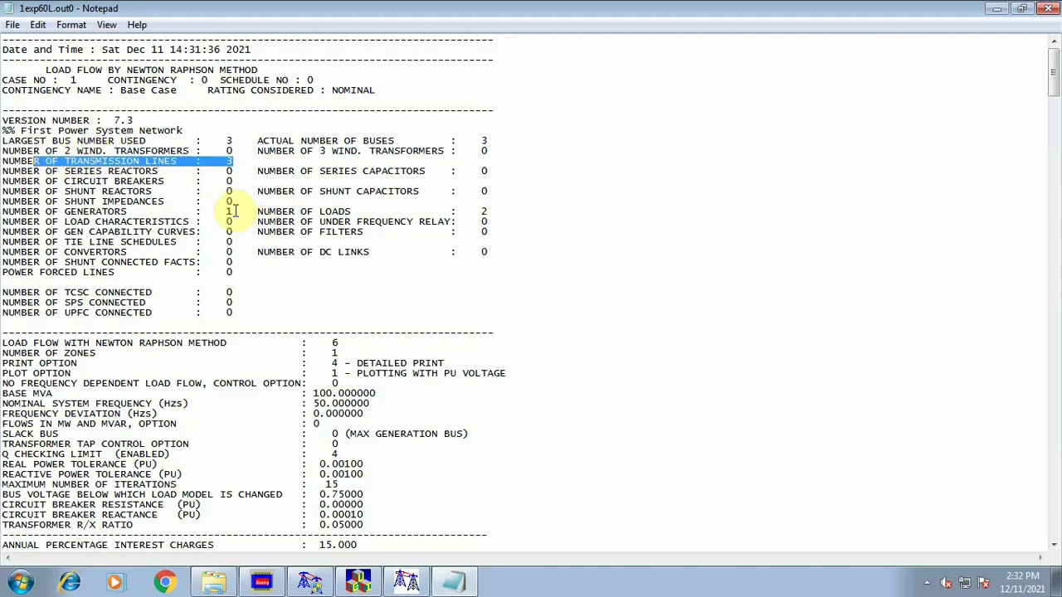
drag(232, 212, 55, 214)
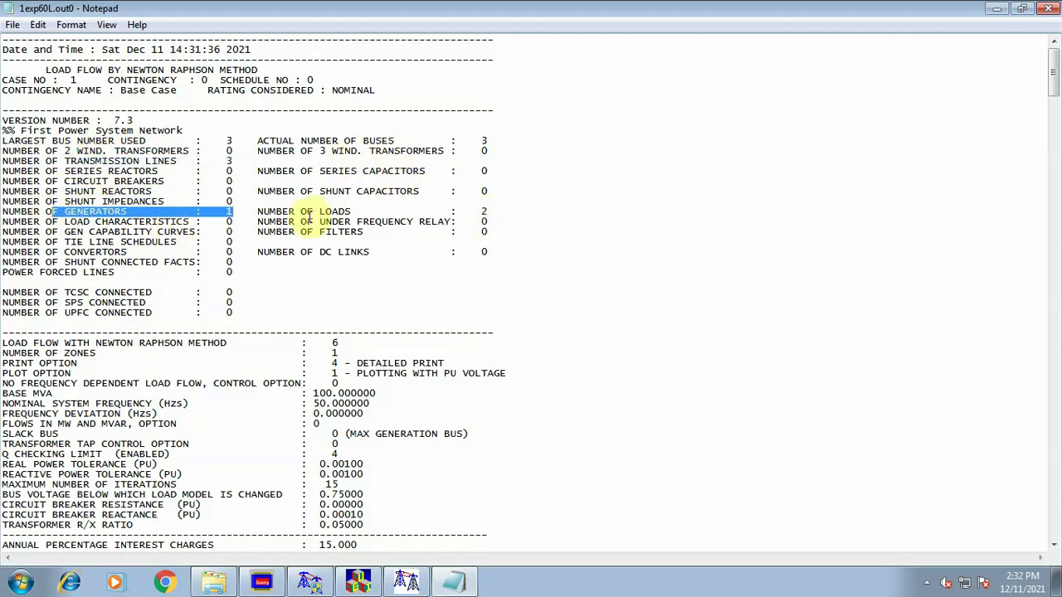
drag(490, 212, 307, 213)
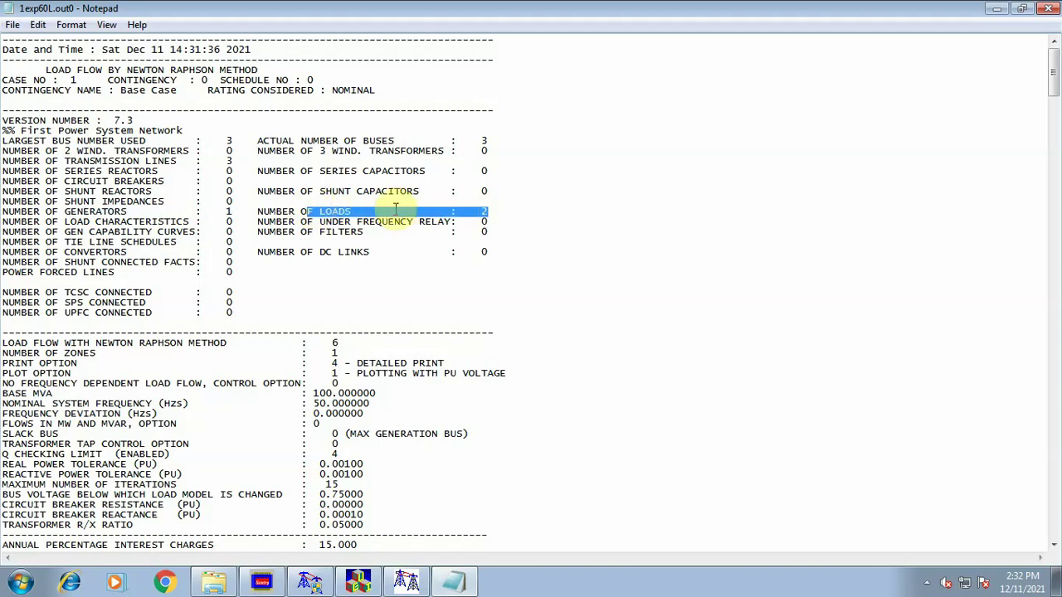
scroll(342, 319, down, 3)
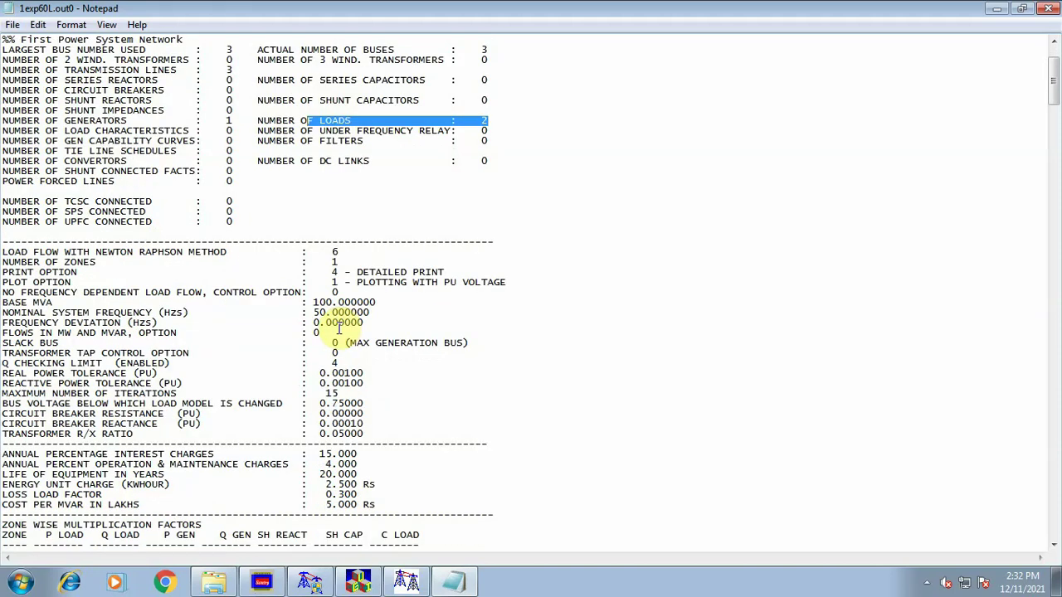
scroll(357, 231, down, 9)
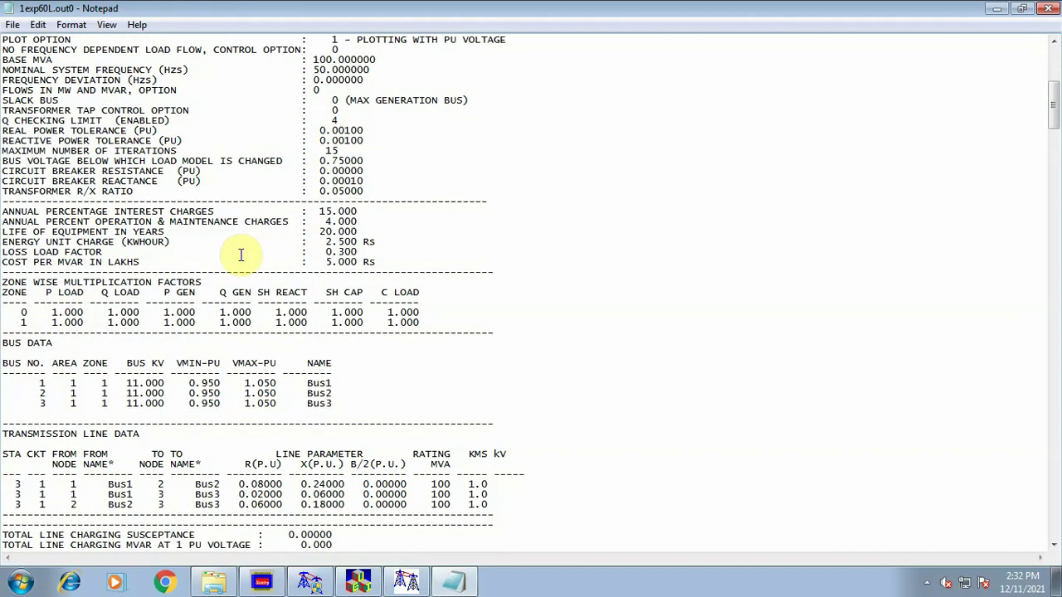
scroll(236, 232, down, 3)
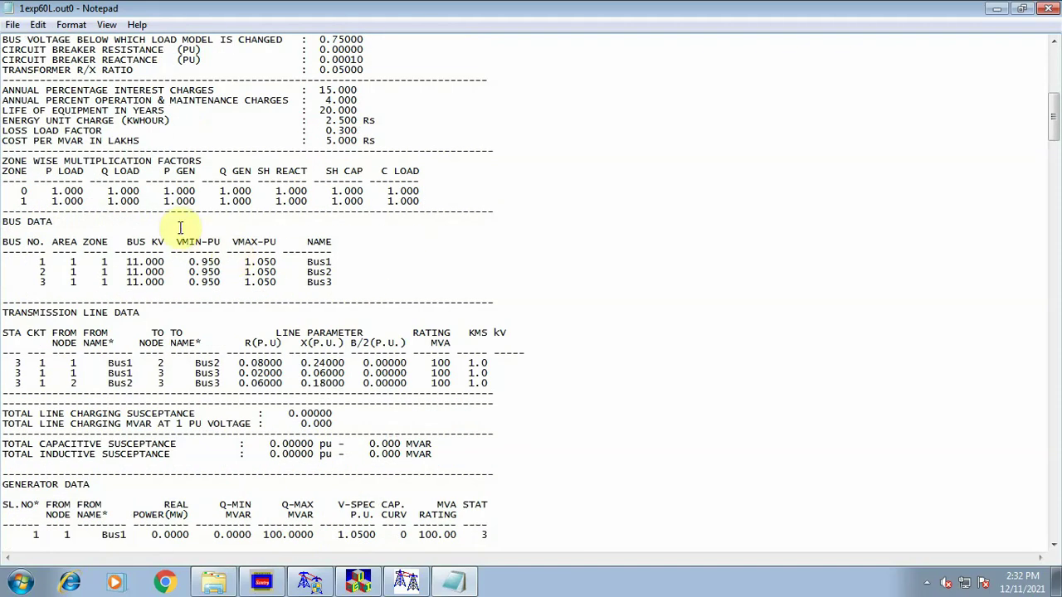
scroll(162, 225, down, 2)
scroll(155, 219, down, 13)
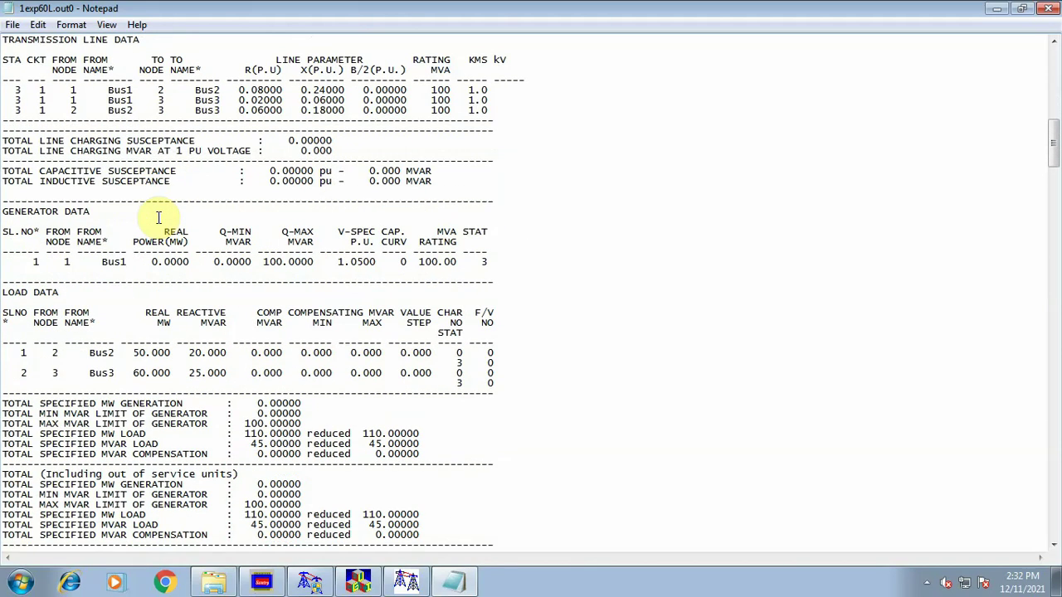
scroll(157, 219, down, 6)
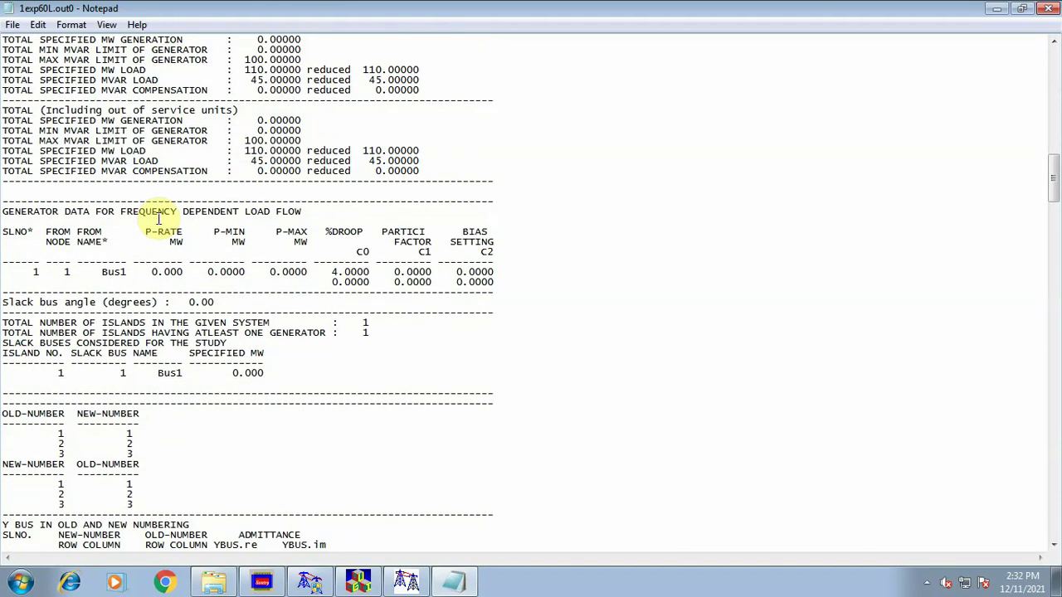
scroll(157, 218, up, 5)
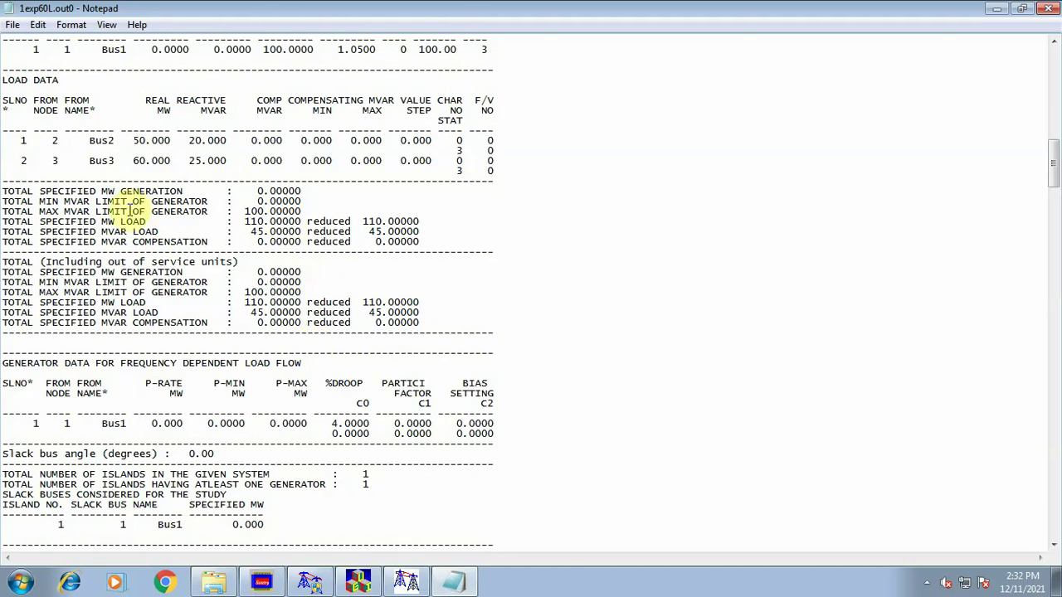
scroll(249, 282, down, 3)
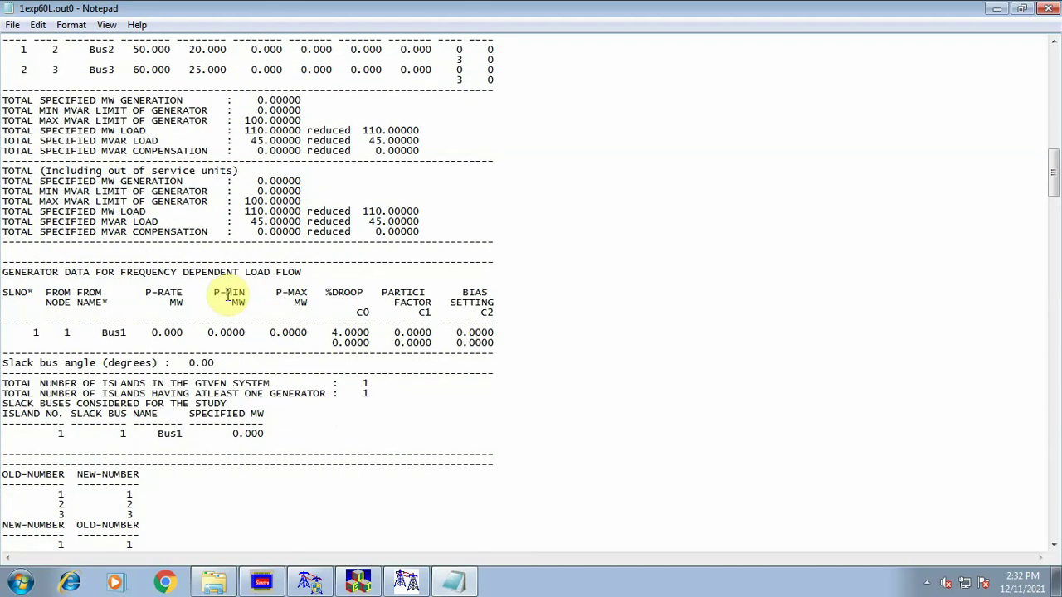
scroll(184, 306, down, 14)
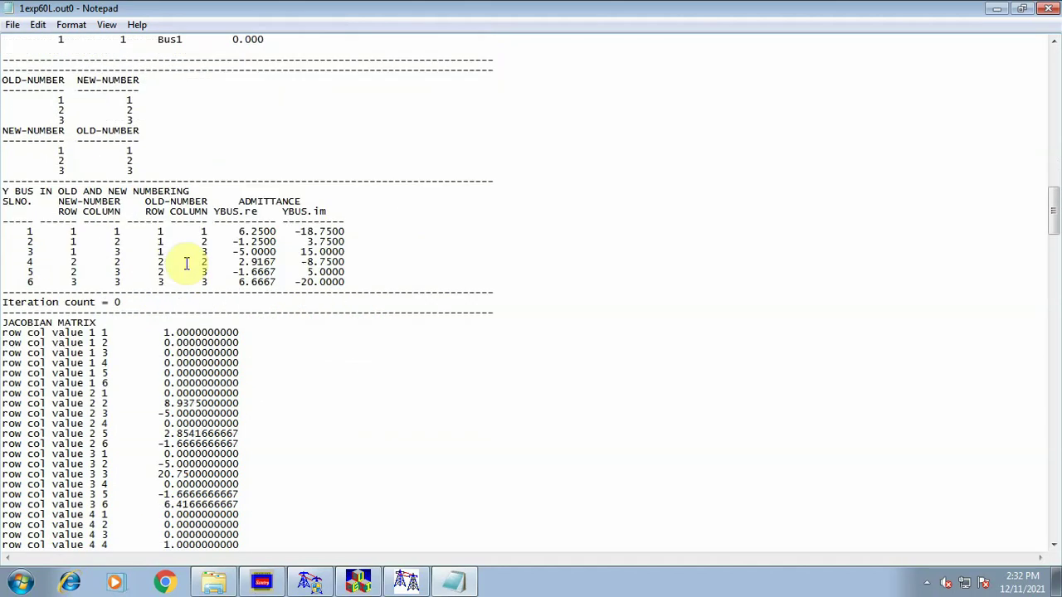
scroll(189, 260, down, 2)
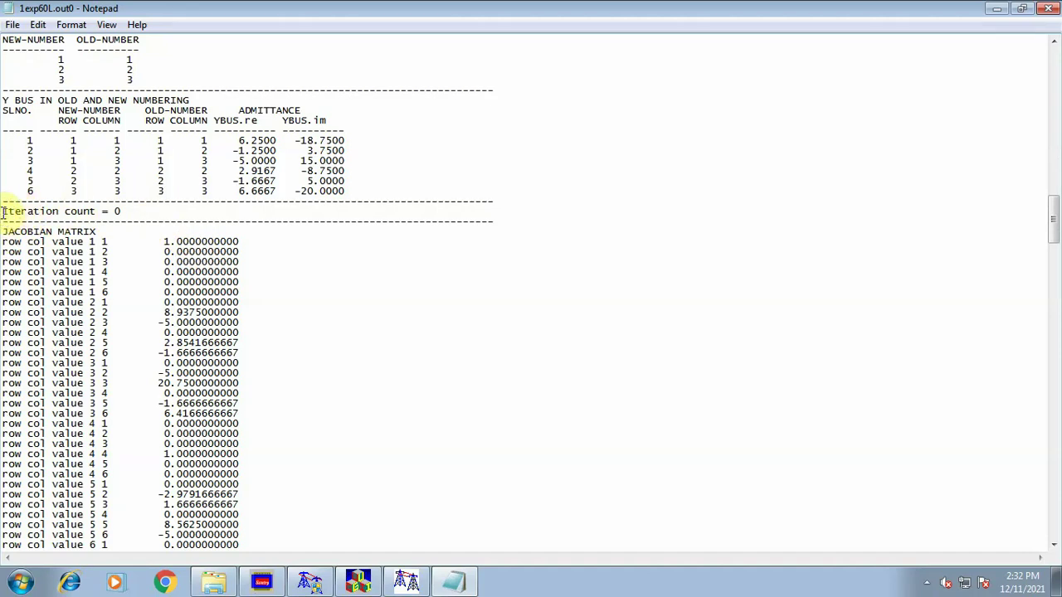
Examine the Jacobian matrix, power correction vector and bus voltages of each iteration through to the last one
drag(4, 212, 272, 378)
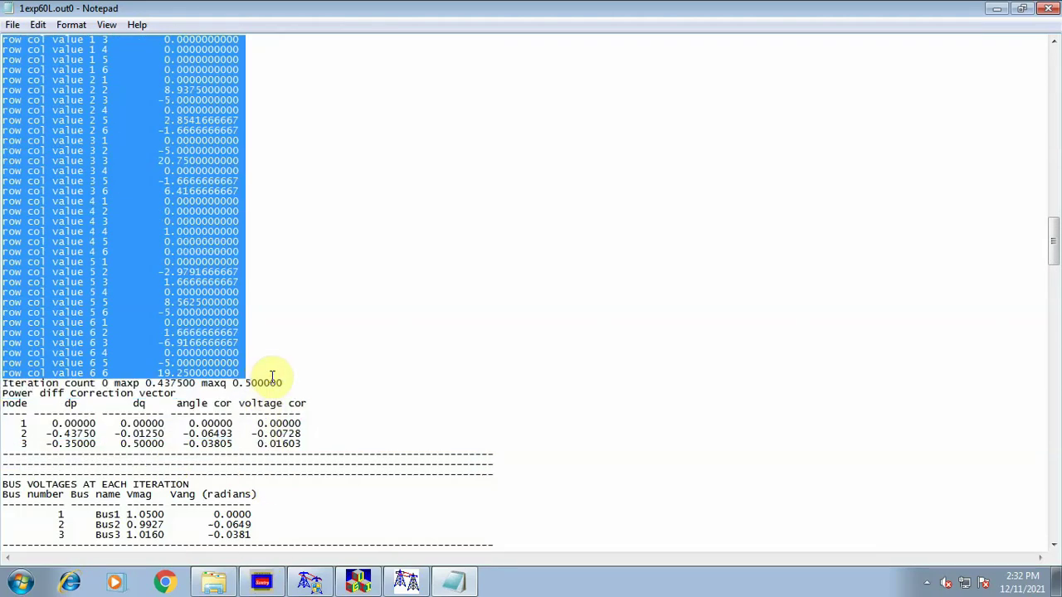
scroll(304, 324, down, 11)
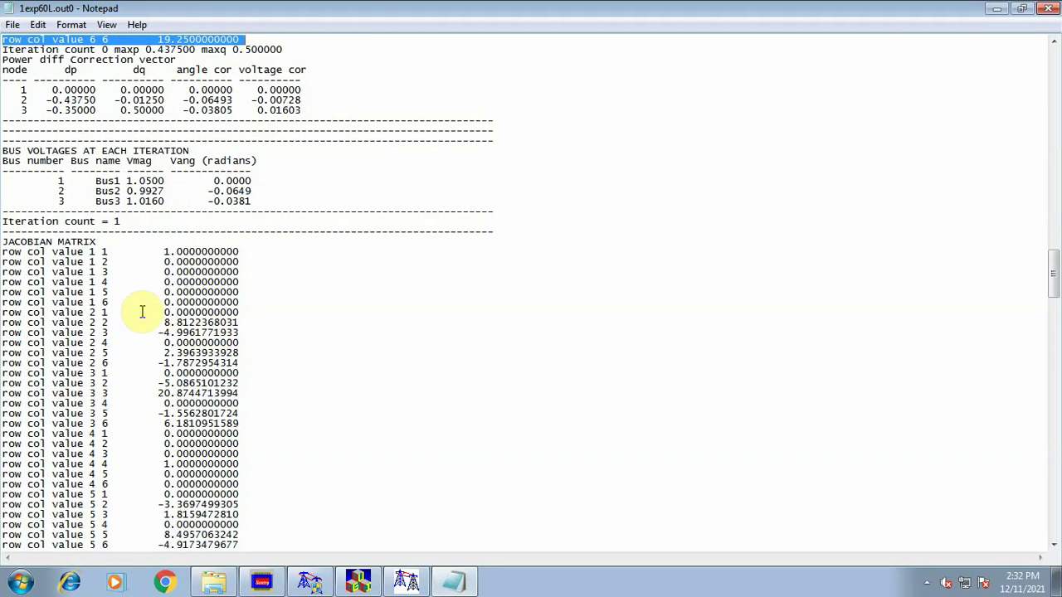
scroll(142, 311, down, 16)
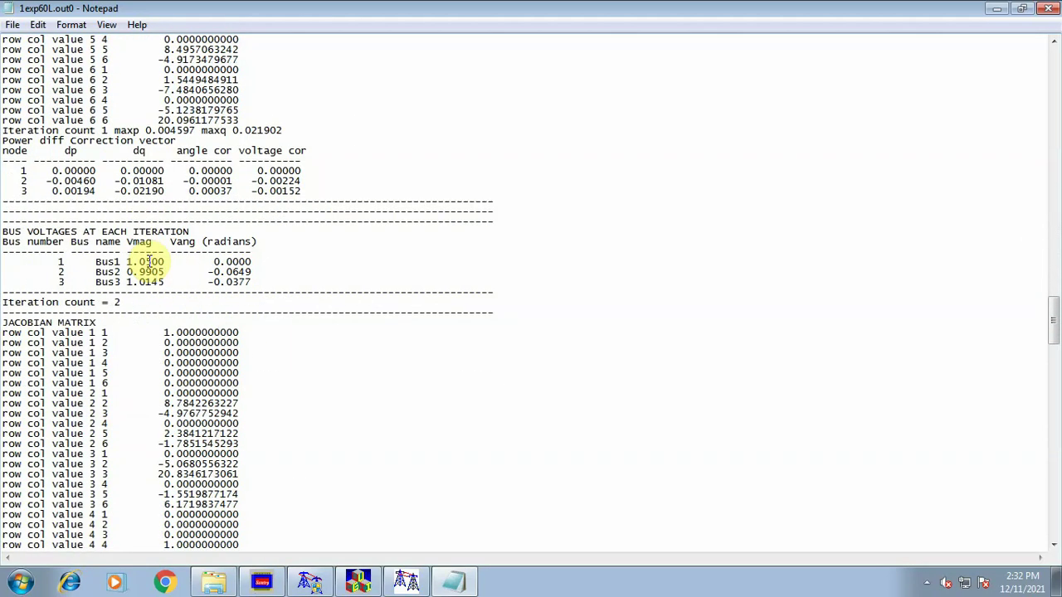
scroll(149, 262, down, 18)
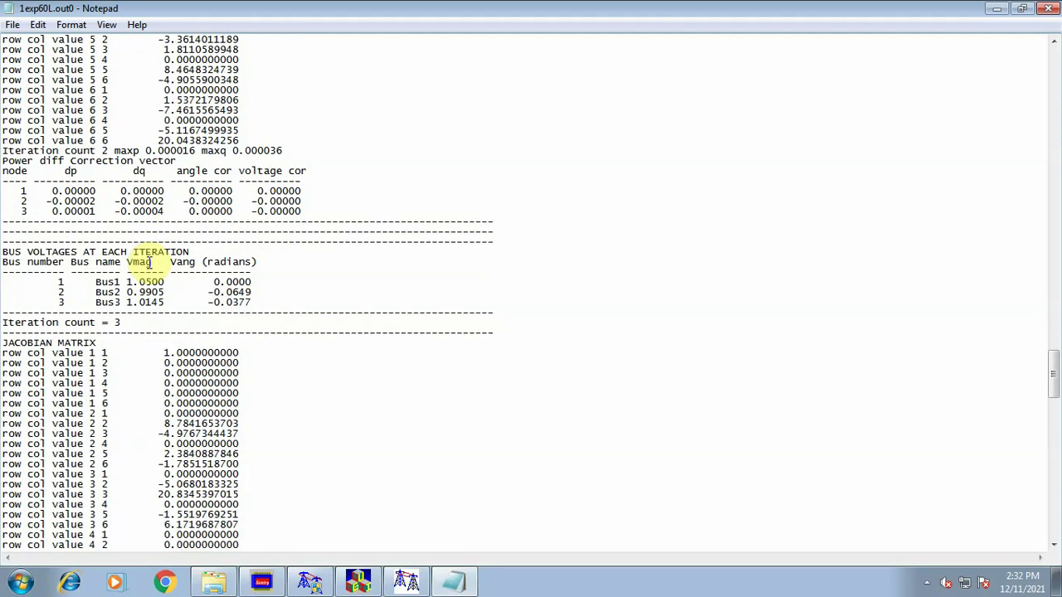
scroll(149, 263, down, 16)
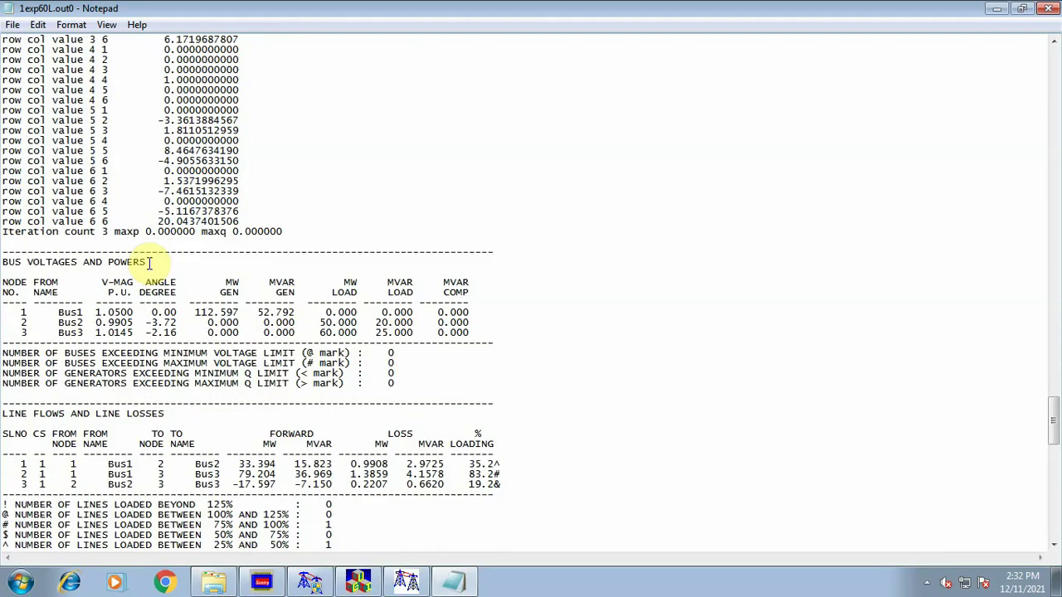
scroll(149, 262, down, 11)
scroll(149, 262, up, 12)
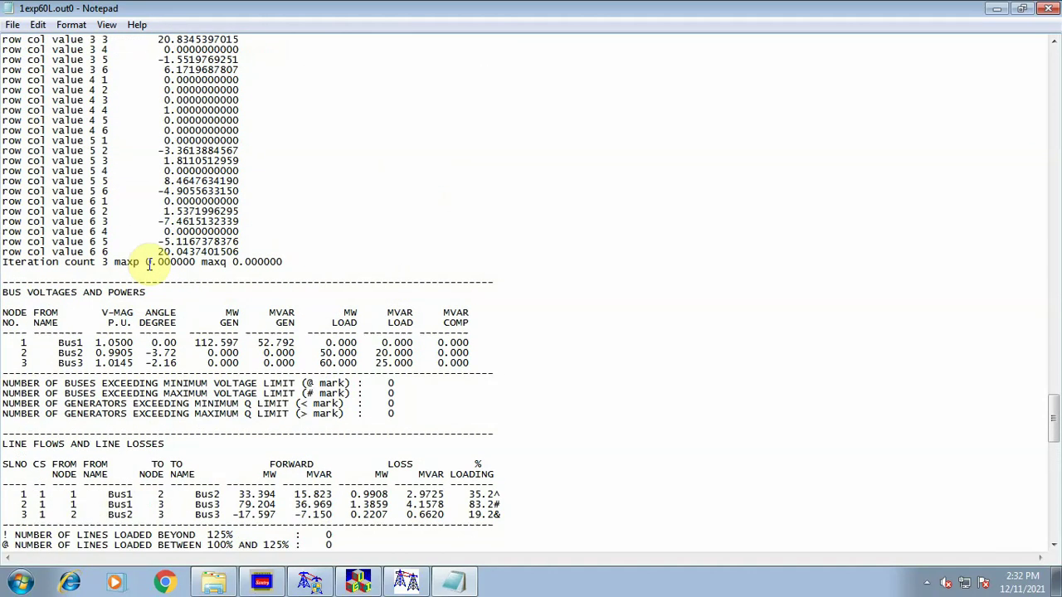
scroll(149, 262, up, 3)
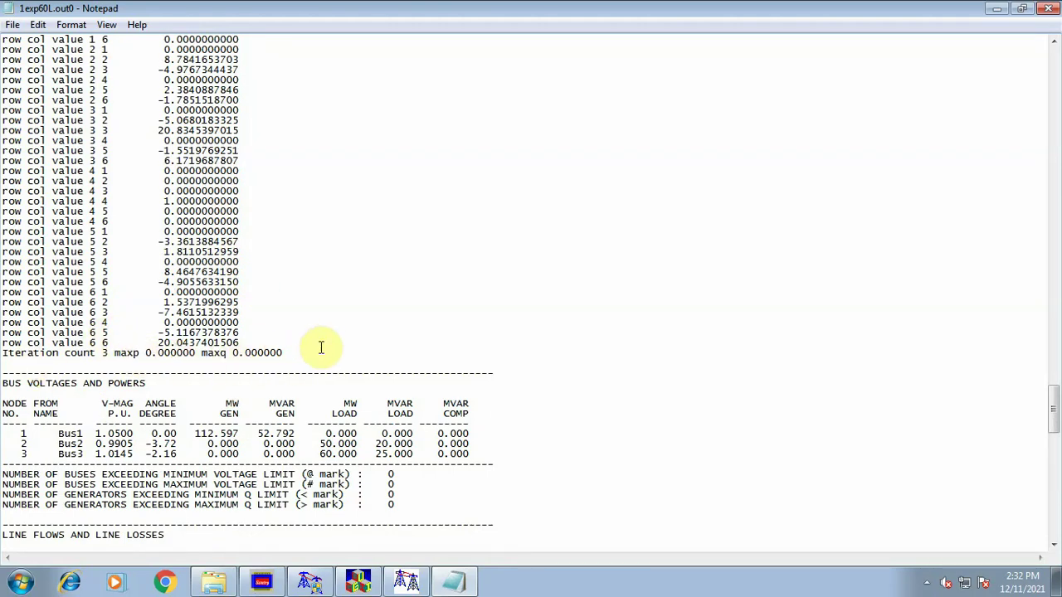
scroll(253, 339, up, 1)
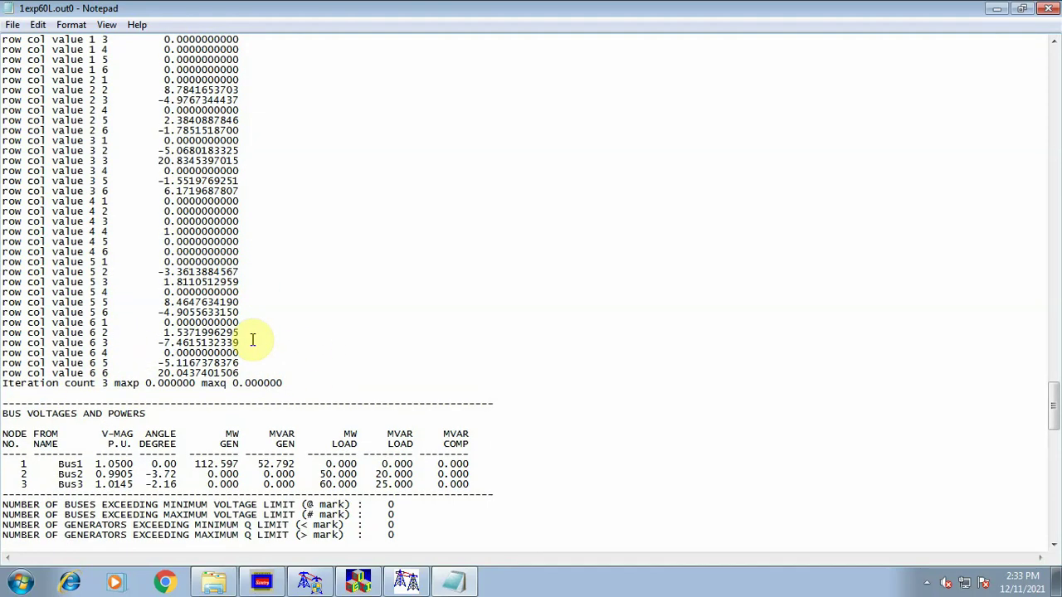
scroll(254, 343, up, 7)
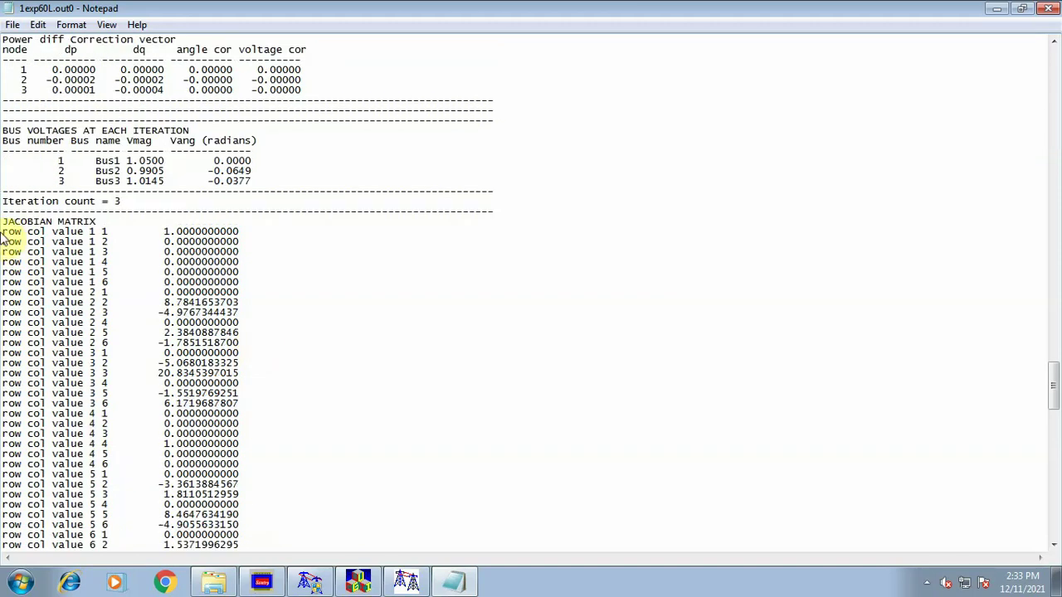
drag(4, 201, 248, 343)
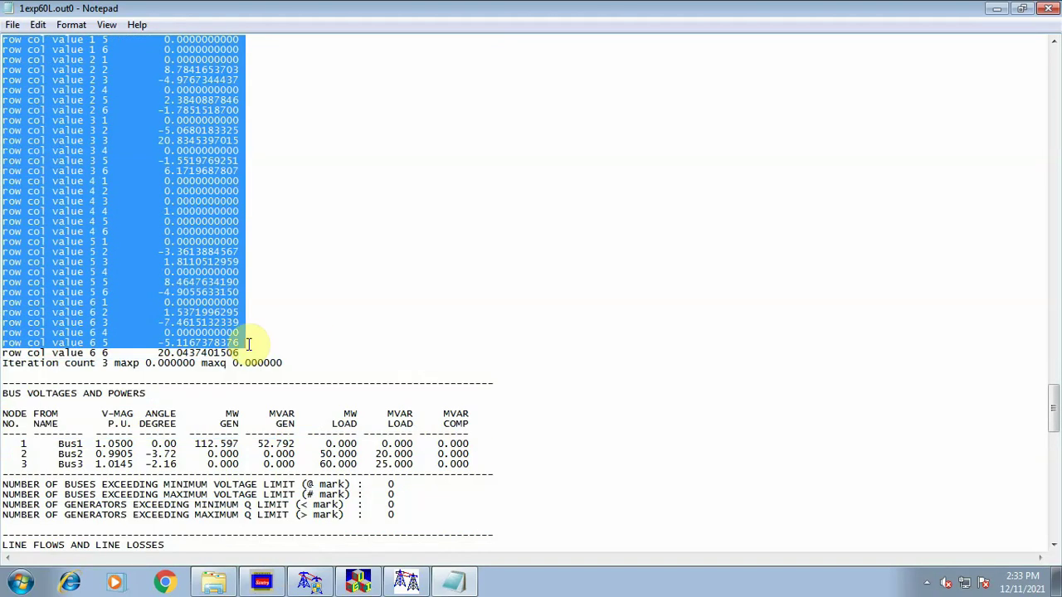
click(290, 338)
scroll(258, 346, up, 5)
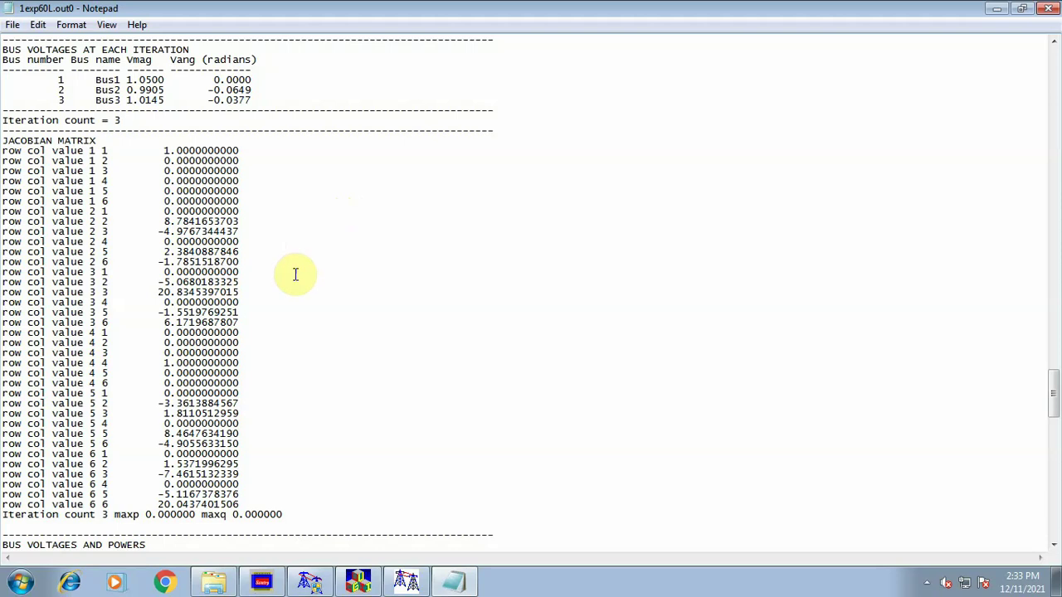
Examine the report's bus voltages and powers, line flows and losses, and the zone-wise and area-wise distribution
scroll(374, 253, down, 20)
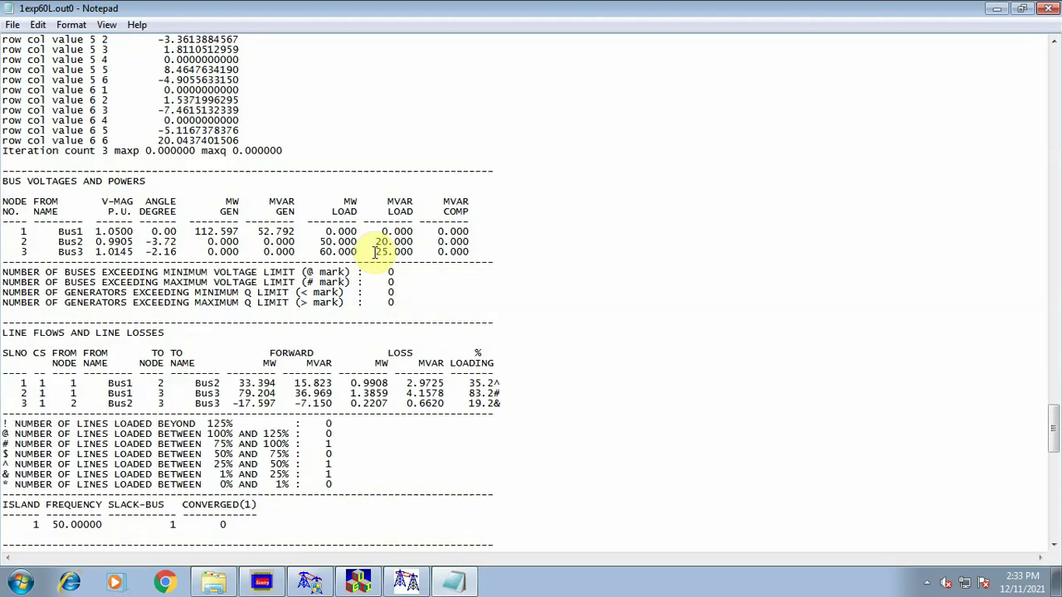
scroll(374, 259, down, 20)
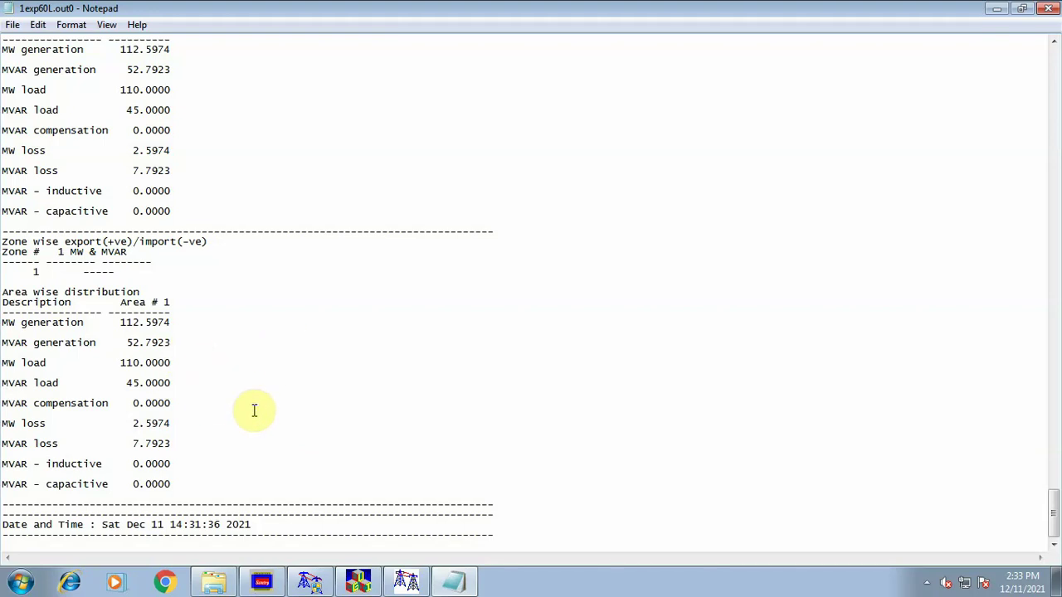
scroll(254, 410, up, 20)
scroll(253, 410, up, 10)
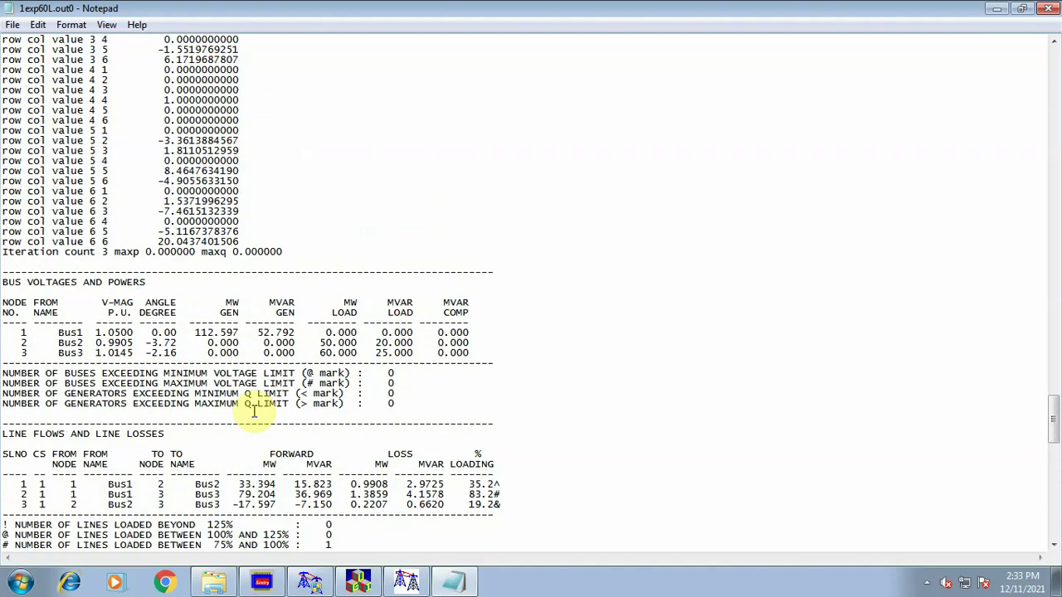